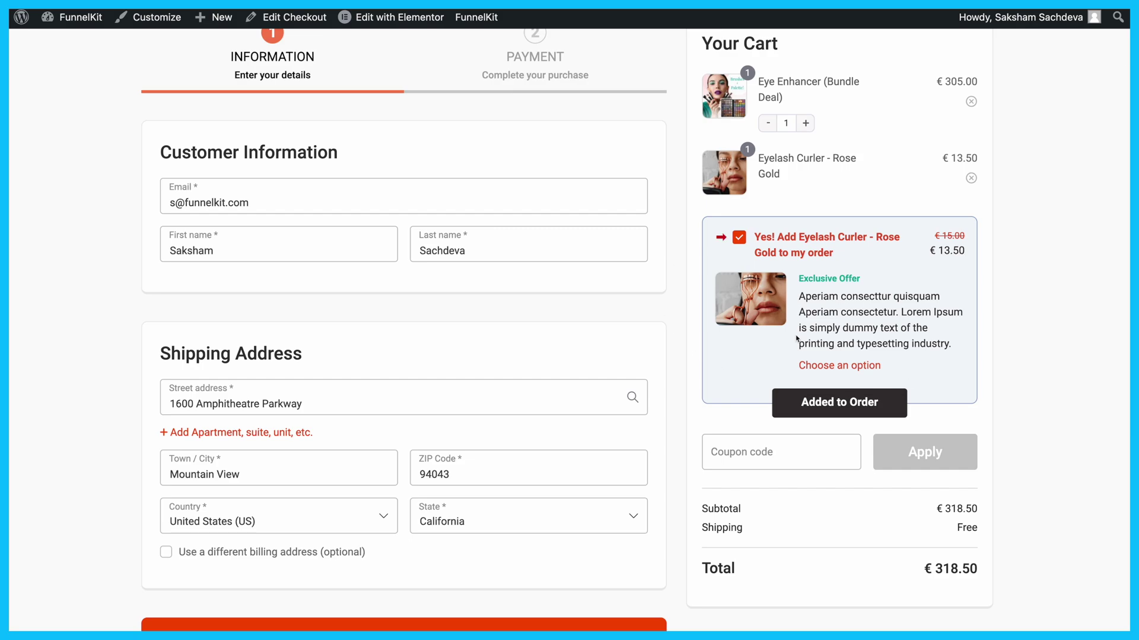
scroll(840, 402, down, 2)
- Continue to payment, choose Test Gateway By FunnelKit and place the test order
click(465, 529)
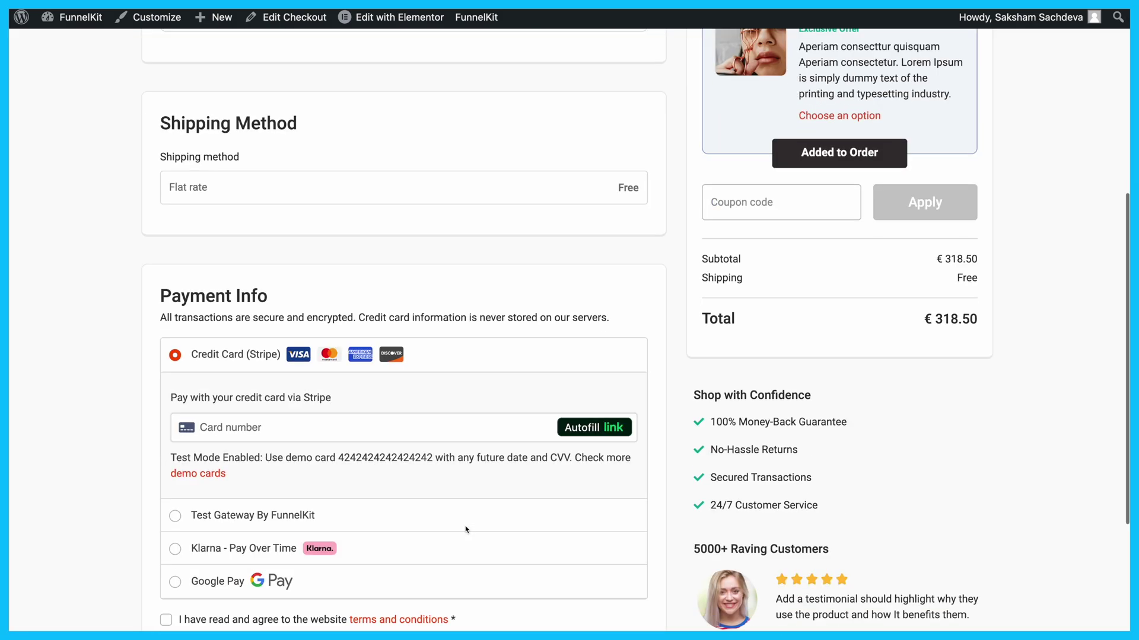
scroll(465, 529, down, 3)
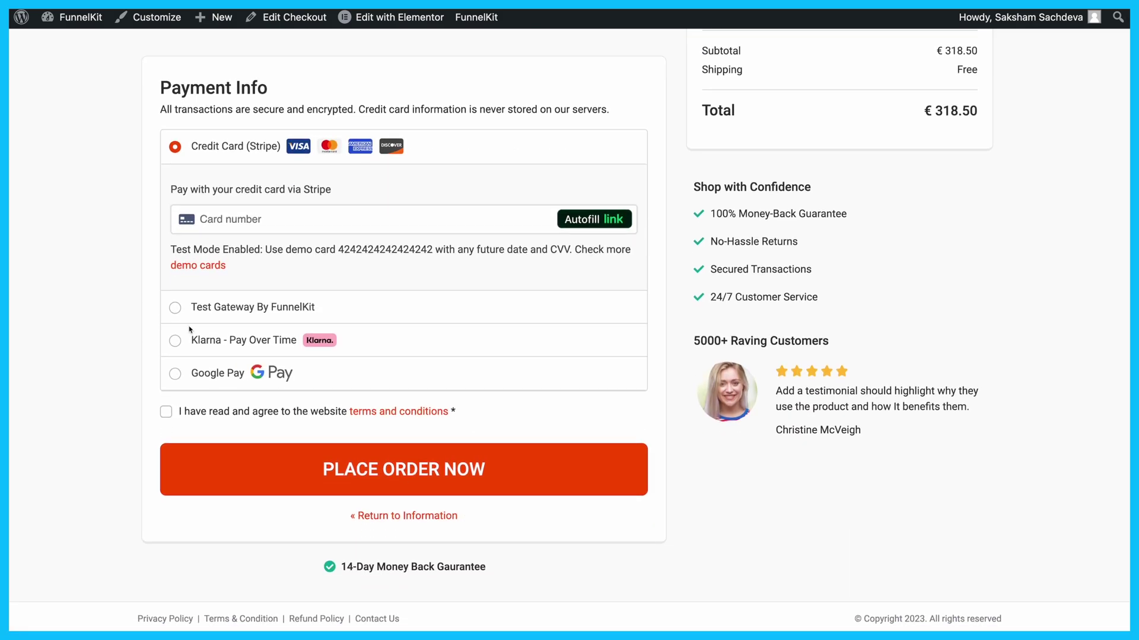
click(177, 307)
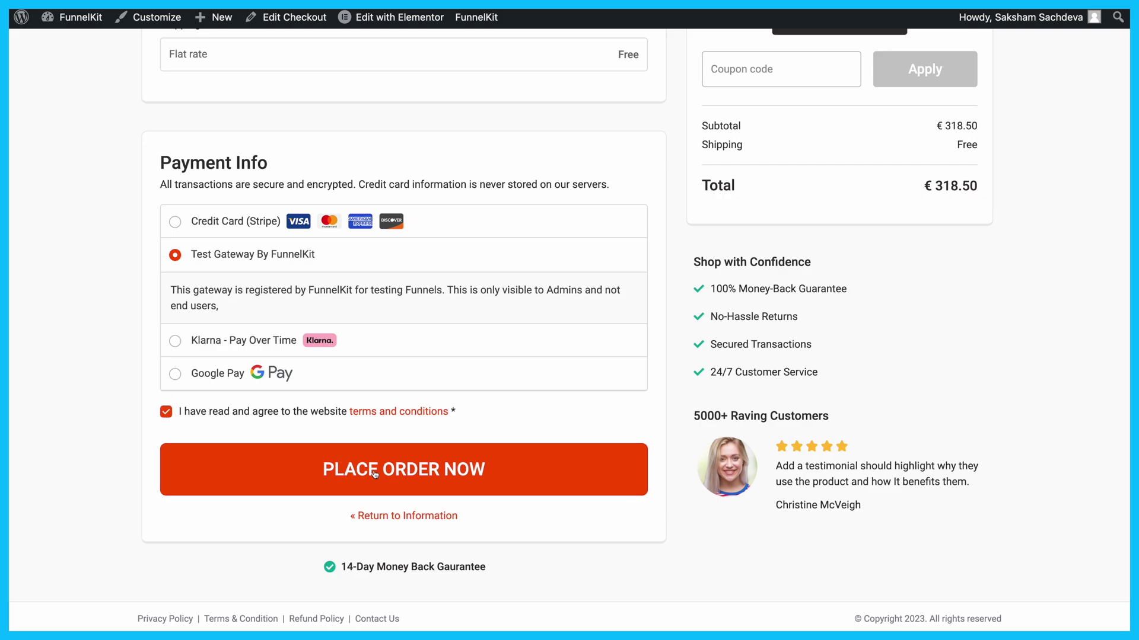
click(375, 472)
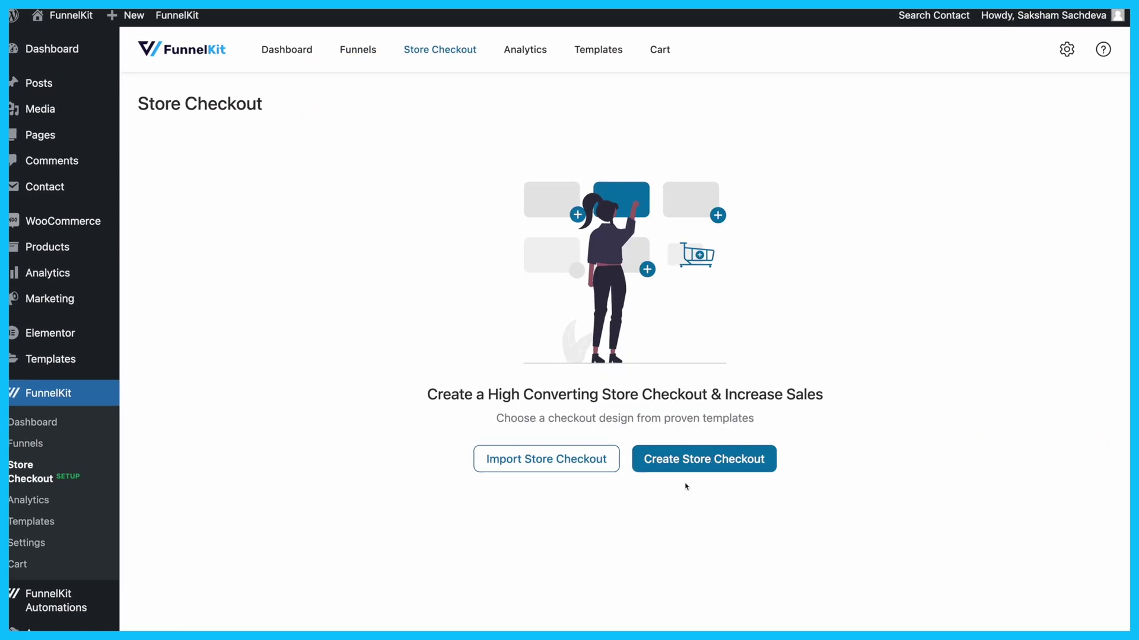
- Create a store checkout from the Minimalist template, previewed in its two-step variant, and import it
click(692, 463)
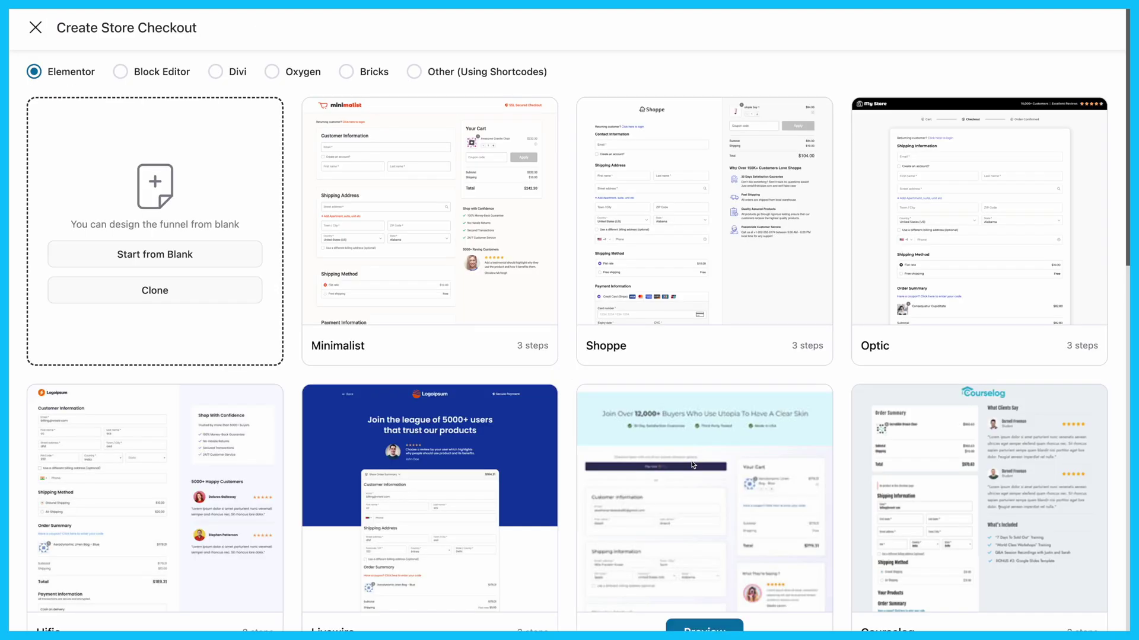
mouse_move(430, 231)
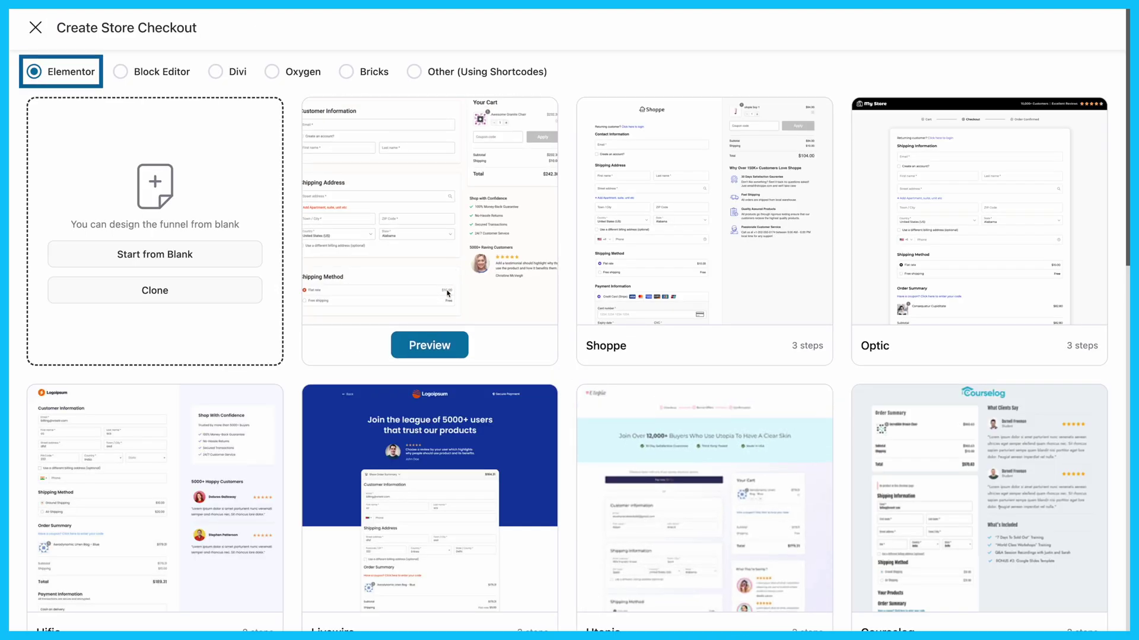
click(434, 351)
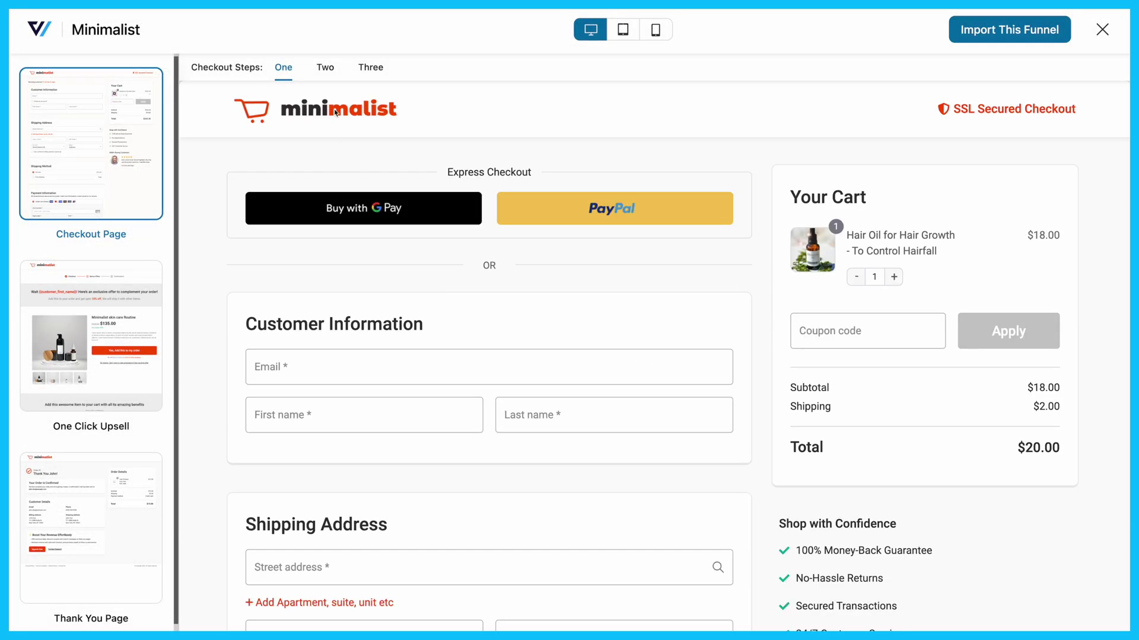
click(326, 68)
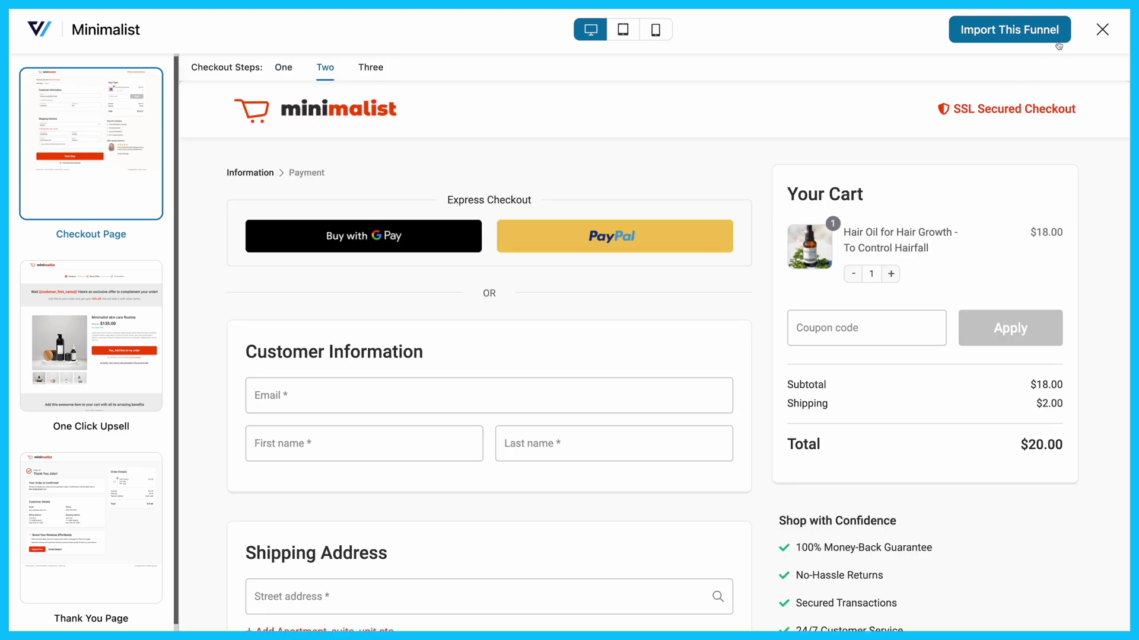
click(1017, 30)
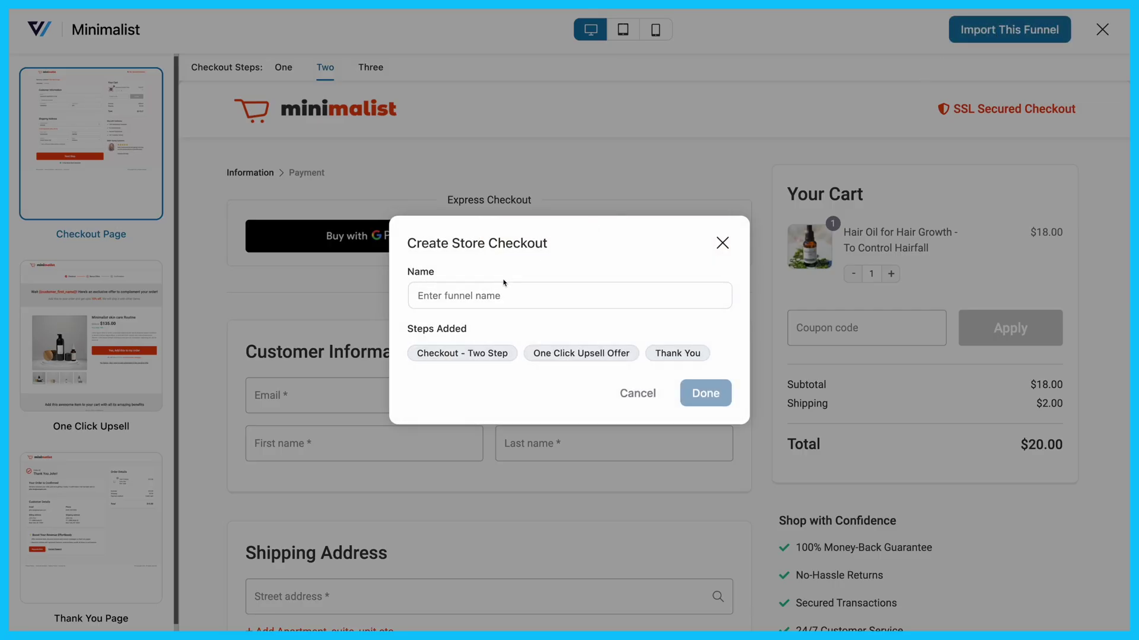
- Name the funnel Store Checkout and open its Checkout page in Elementor
click(491, 295)
text(Store Checkout)
click(688, 397)
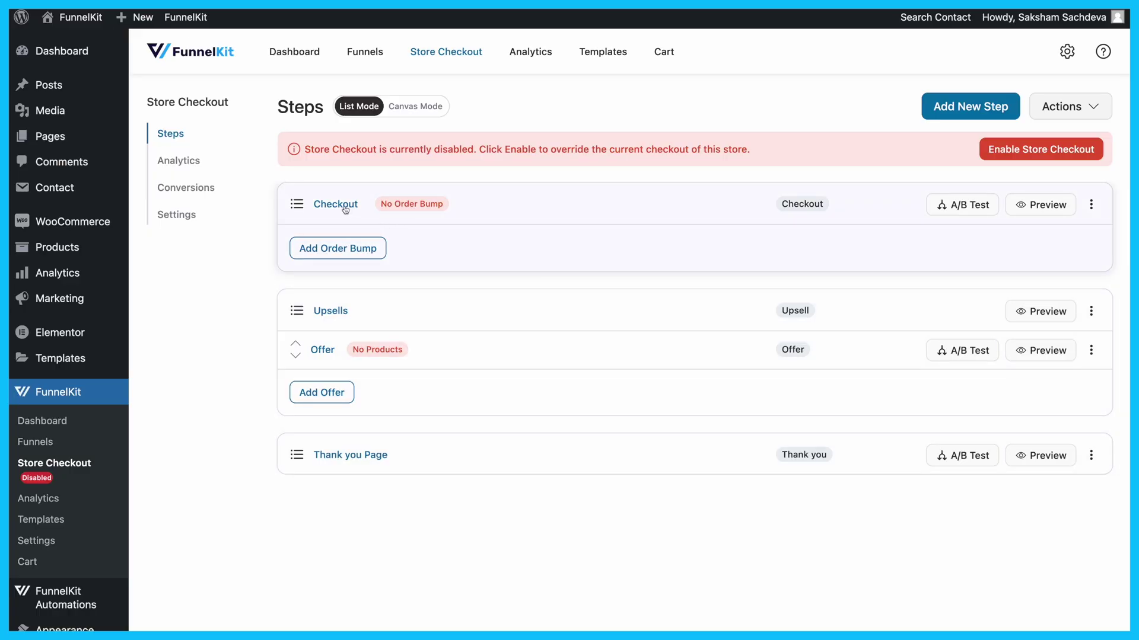
click(345, 209)
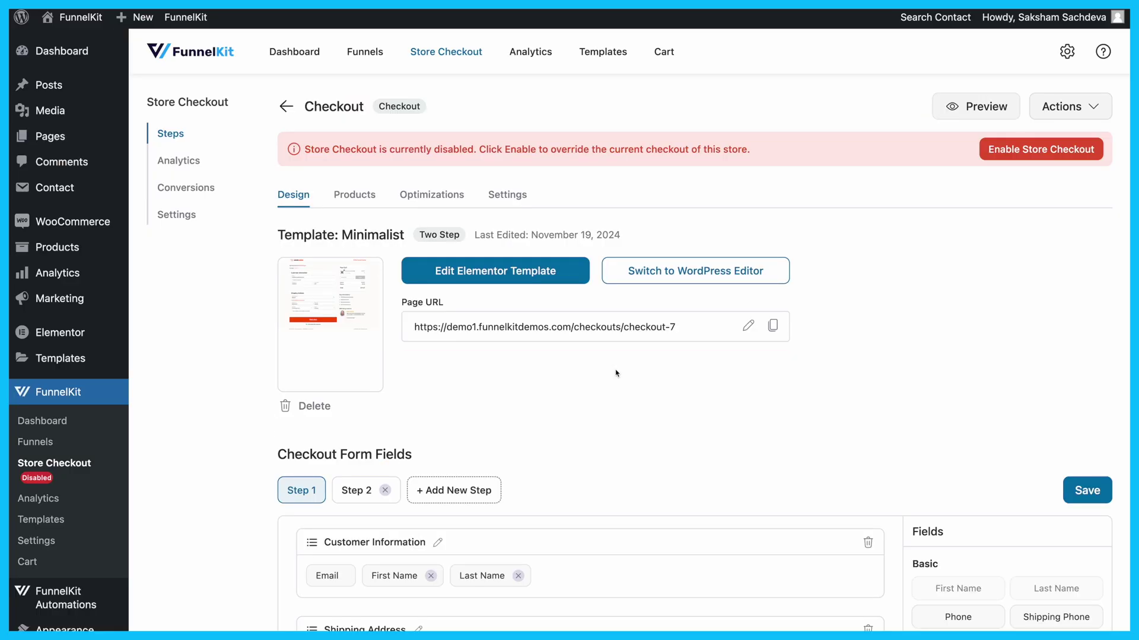
click(489, 281)
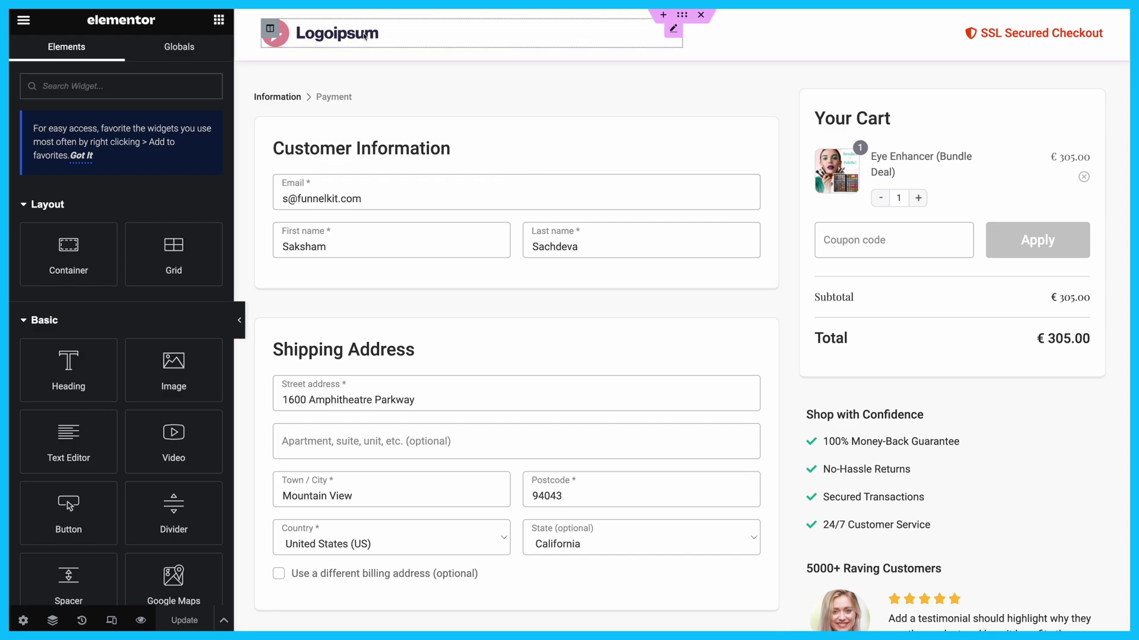
- Widen the Logoipsum header logo from 156 to 202 px and select the checkout form
click(363, 33)
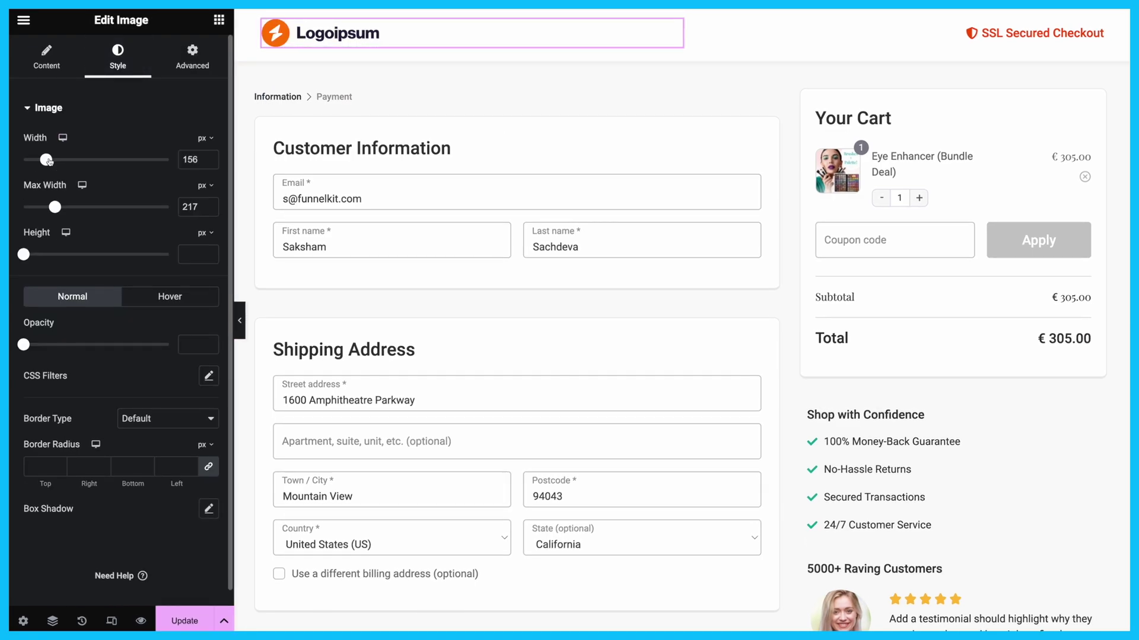
drag(45, 159, 52, 160)
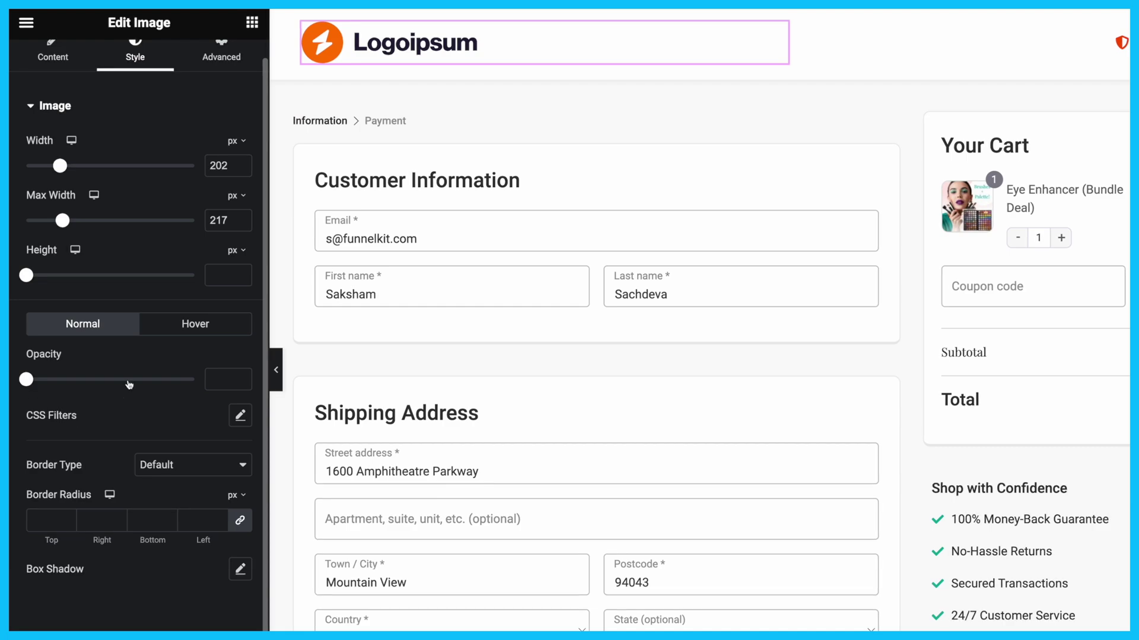
click(387, 126)
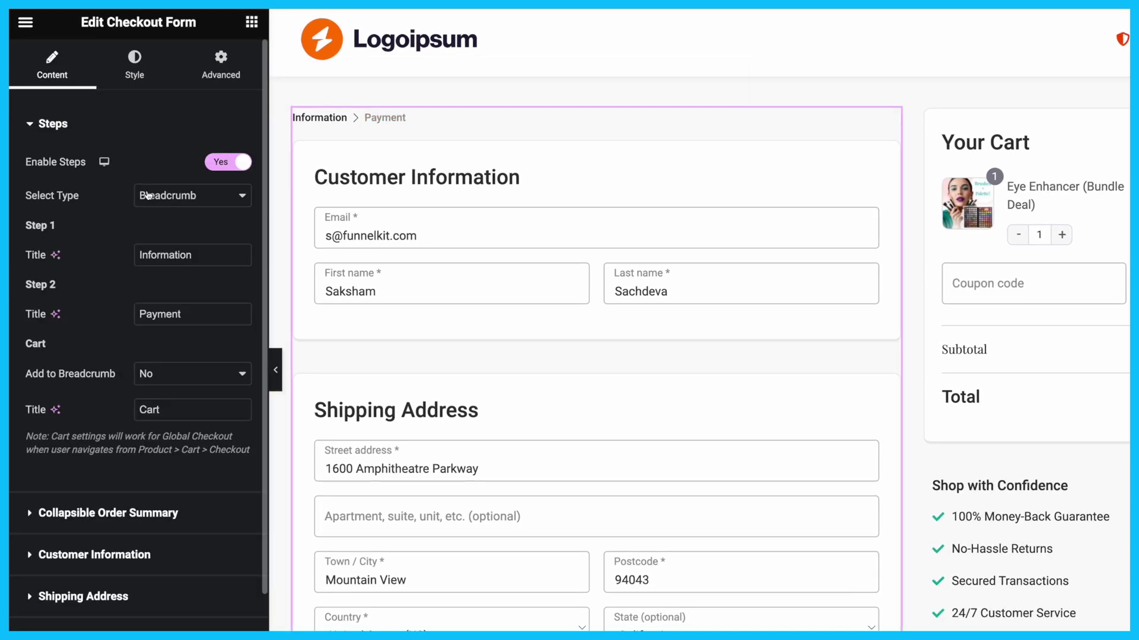
- Switch the checkout steps from Breadcrumb to Tabs and expand Collapsible Order Summary
click(148, 197)
click(148, 180)
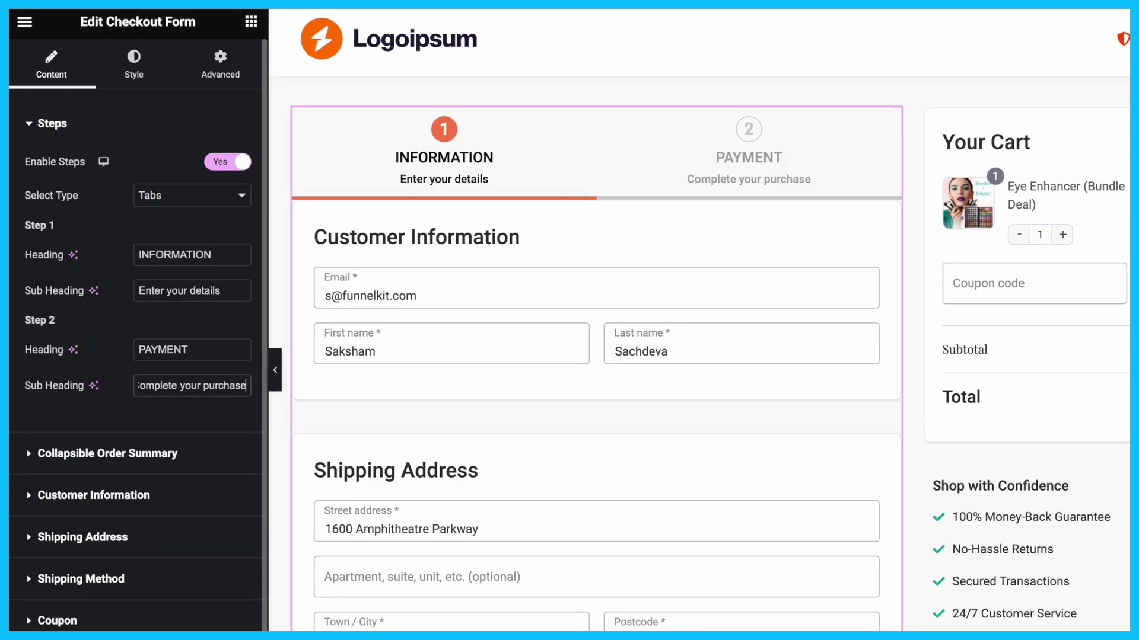
click(56, 459)
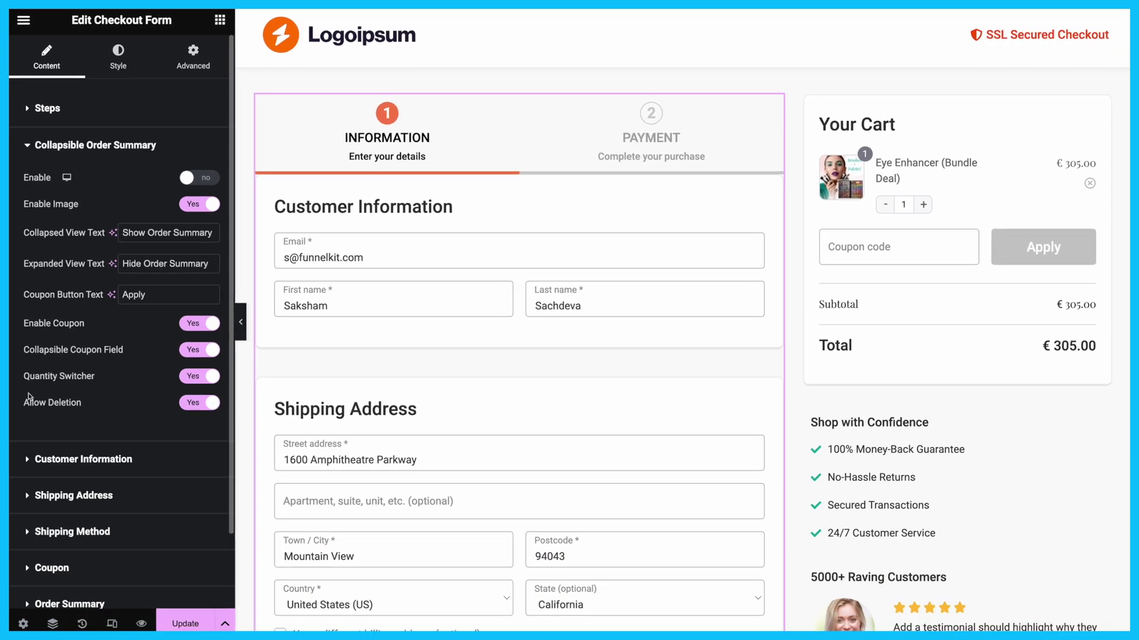
- Toggle the order summary in mobile preview and set shipping Street address to One Half width
click(187, 177)
click(661, 252)
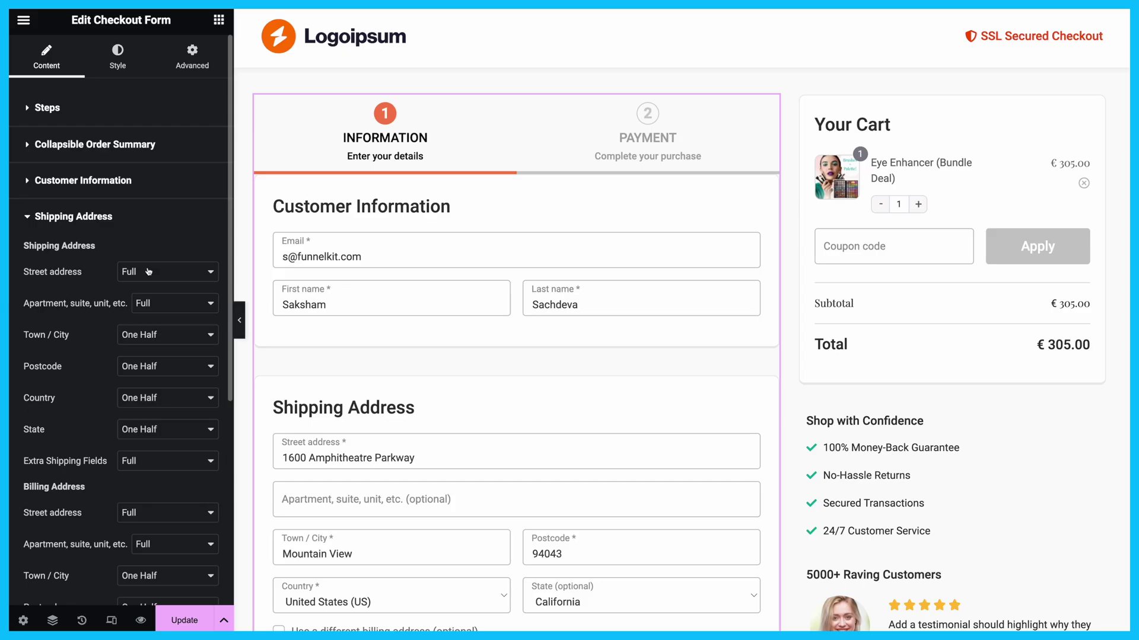
click(148, 271)
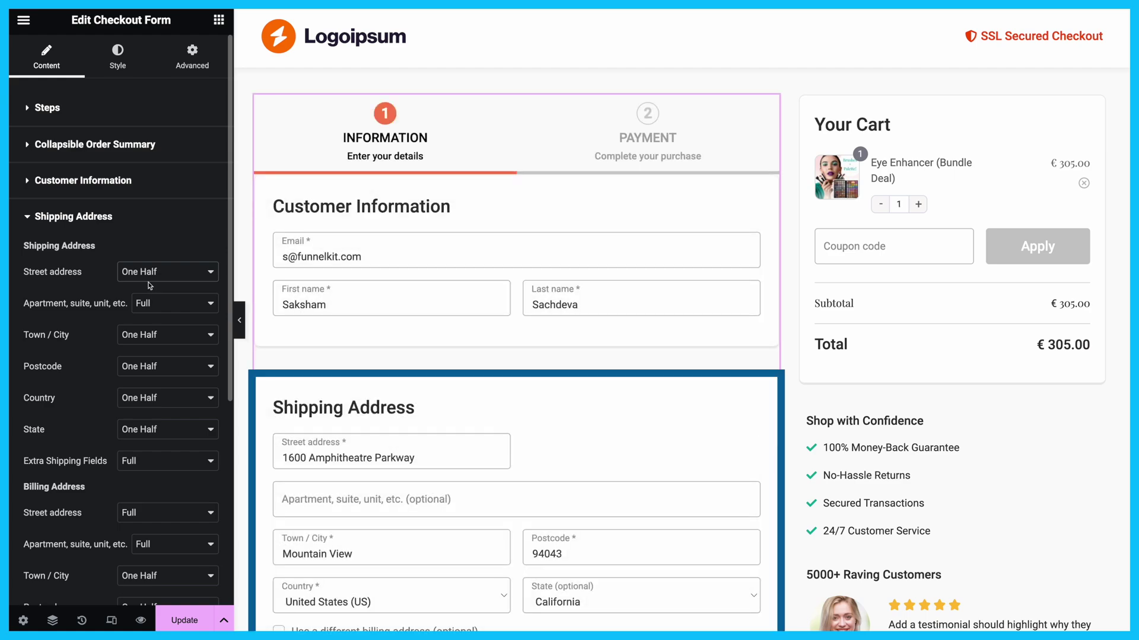
- Restore Street address to Full width and shorten the payment heading to Payment Info
click(149, 274)
click(148, 258)
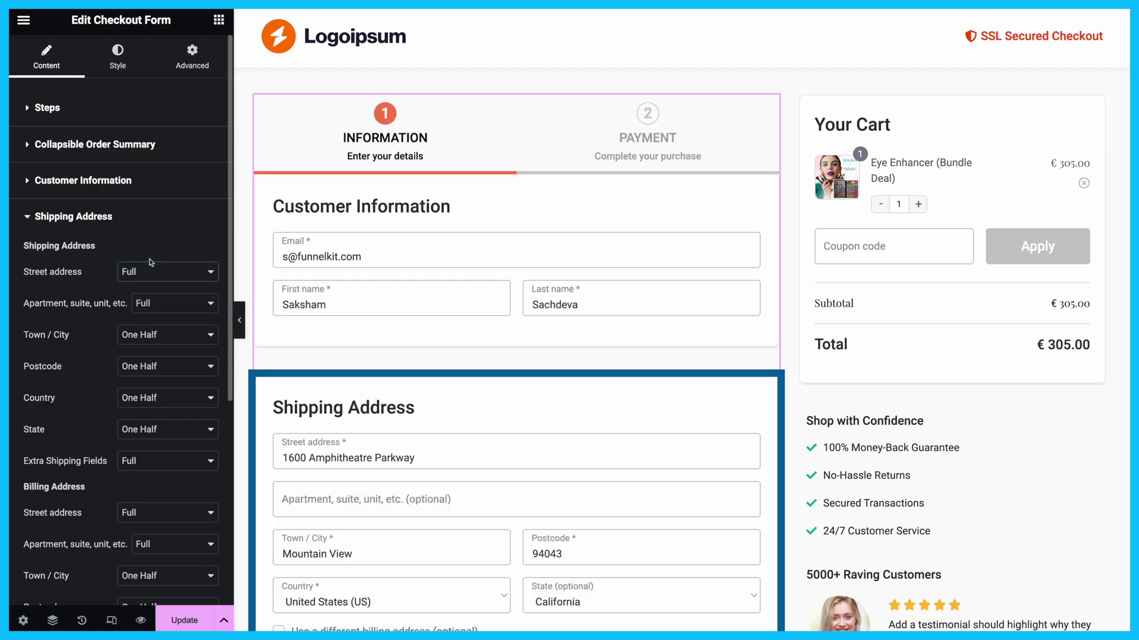
click(133, 436)
key(BackSpace)
key(BackSpace)
key(BackSpace)
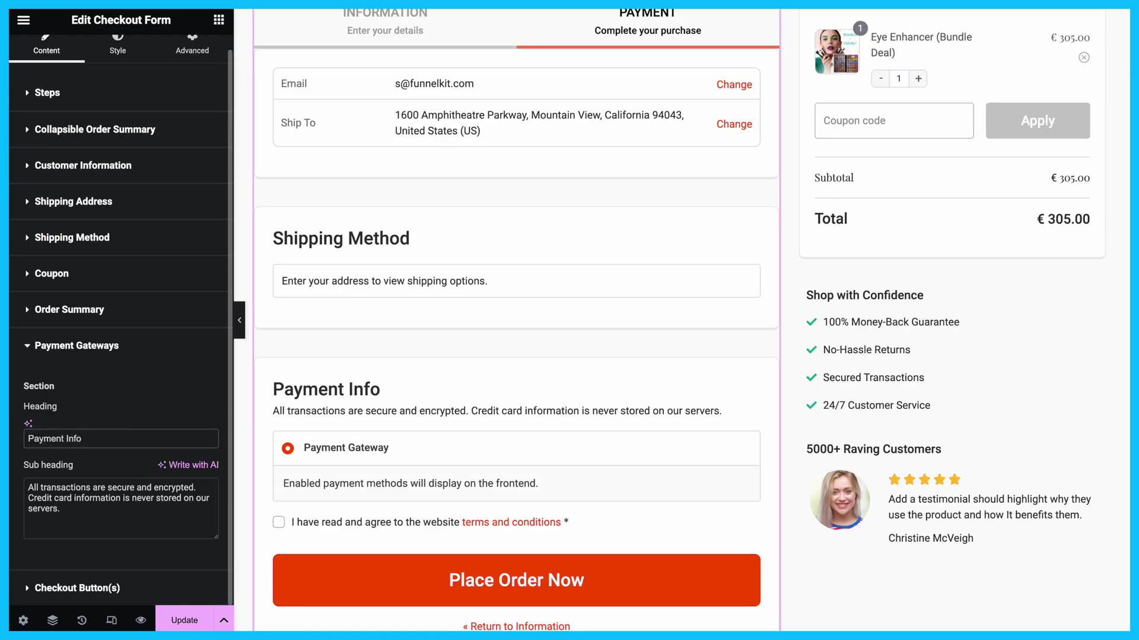
click(140, 507)
scroll(534, 338, up, 3)
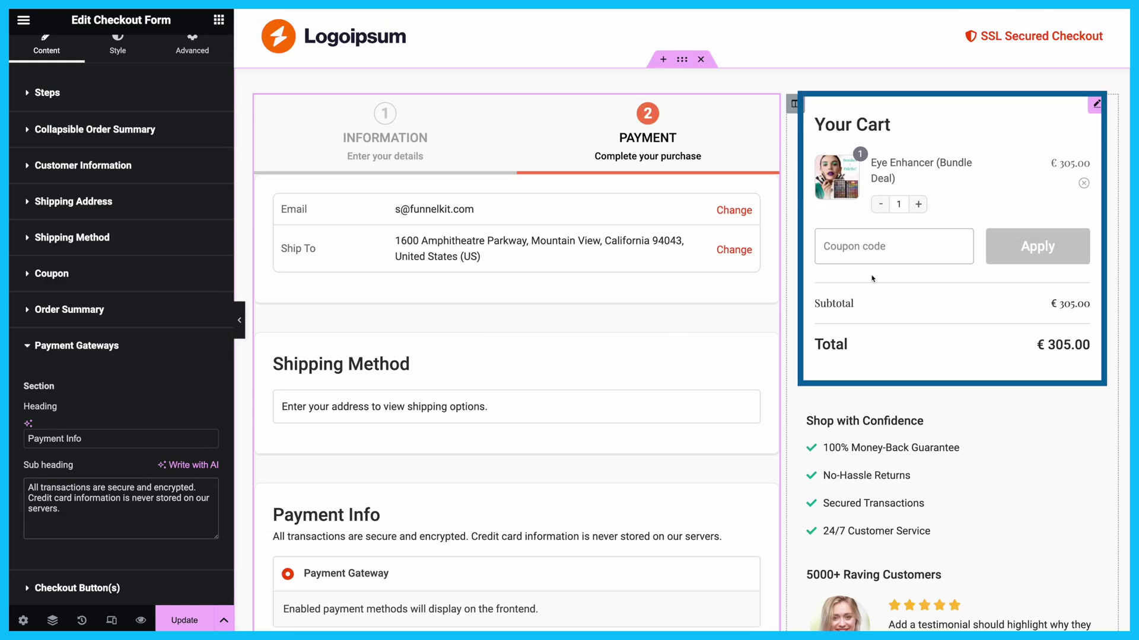
- Select the Your Cart mini cart and expand its Products and Coupon settings
click(963, 209)
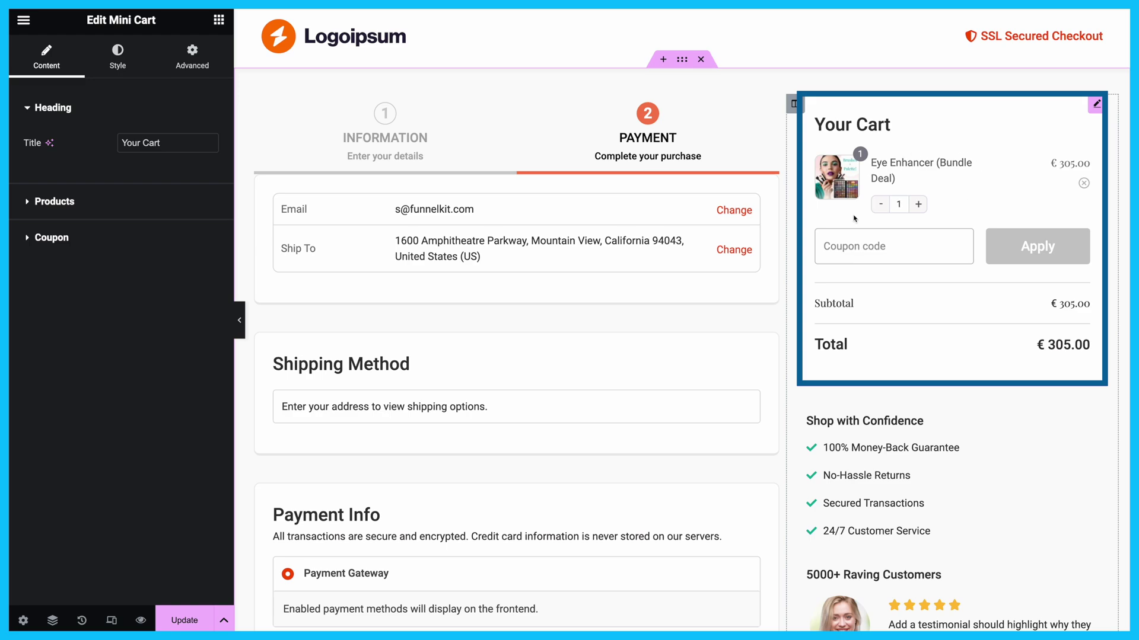
click(49, 200)
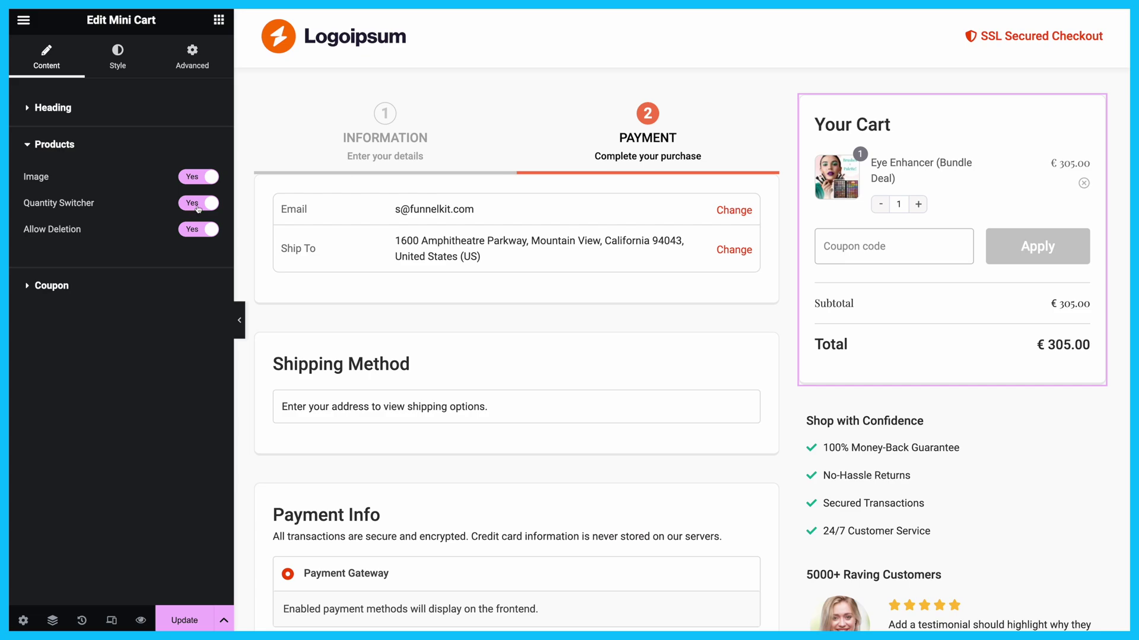
click(50, 285)
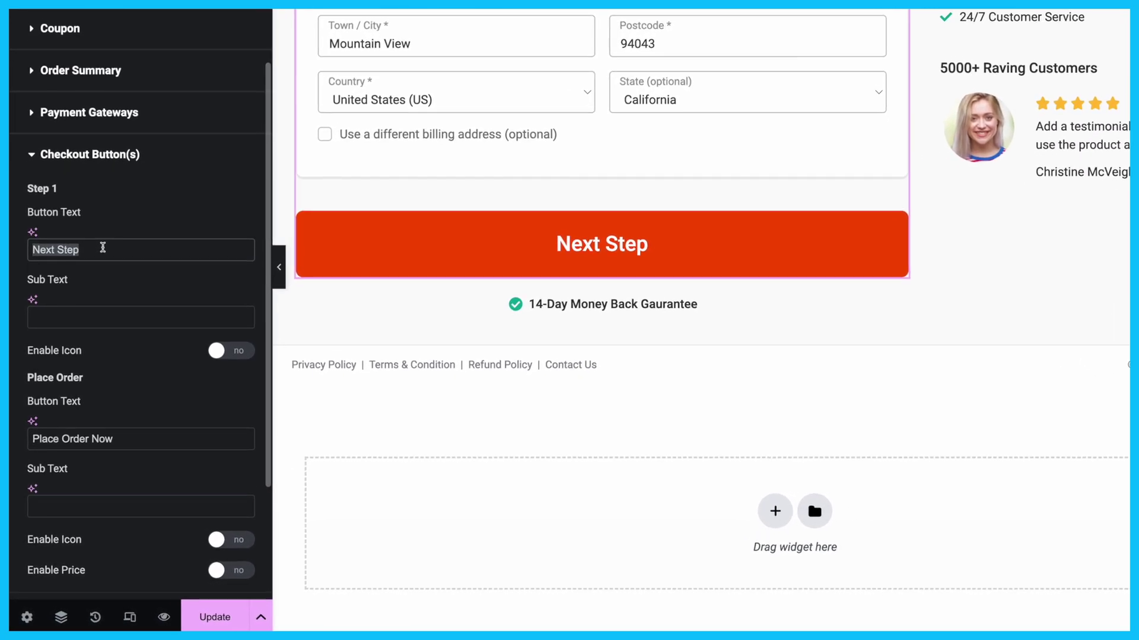
text(PROCEED TO NEXT STEP)
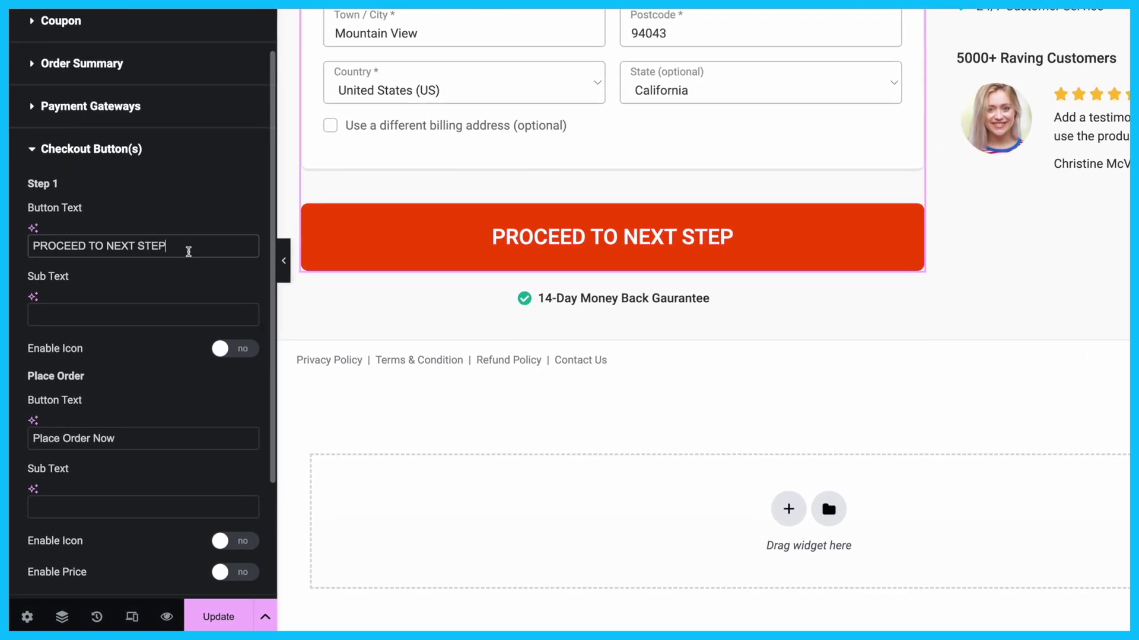
scroll(188, 252, down, 2)
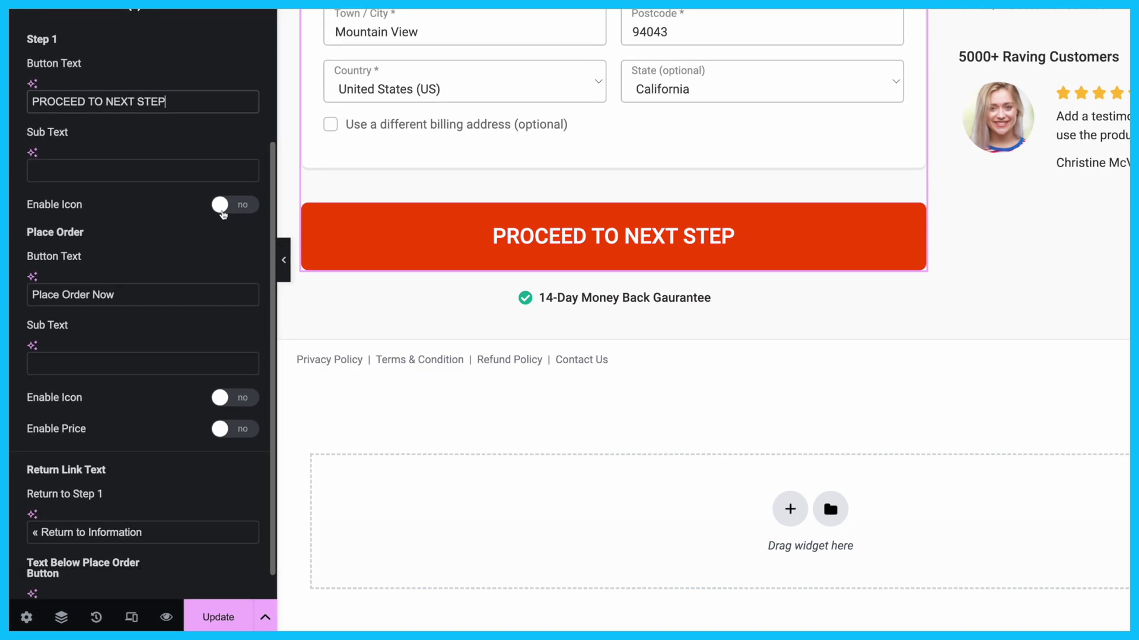
- Enable an icon on the step 1 button, select the return link text and switch to styling
click(221, 209)
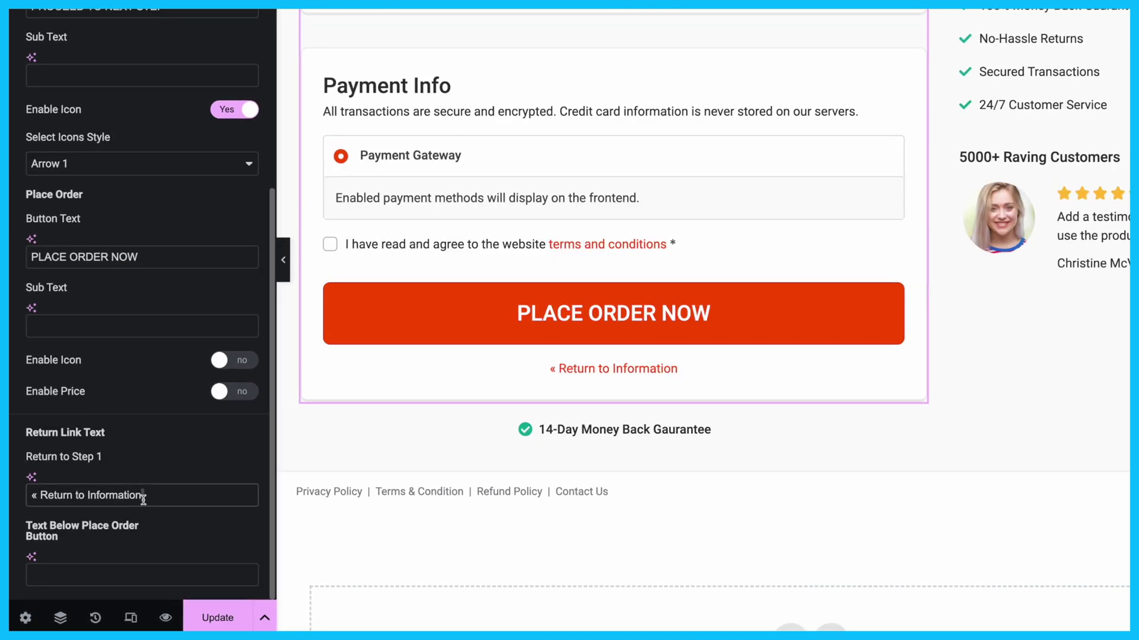
drag(143, 499, 9, 496)
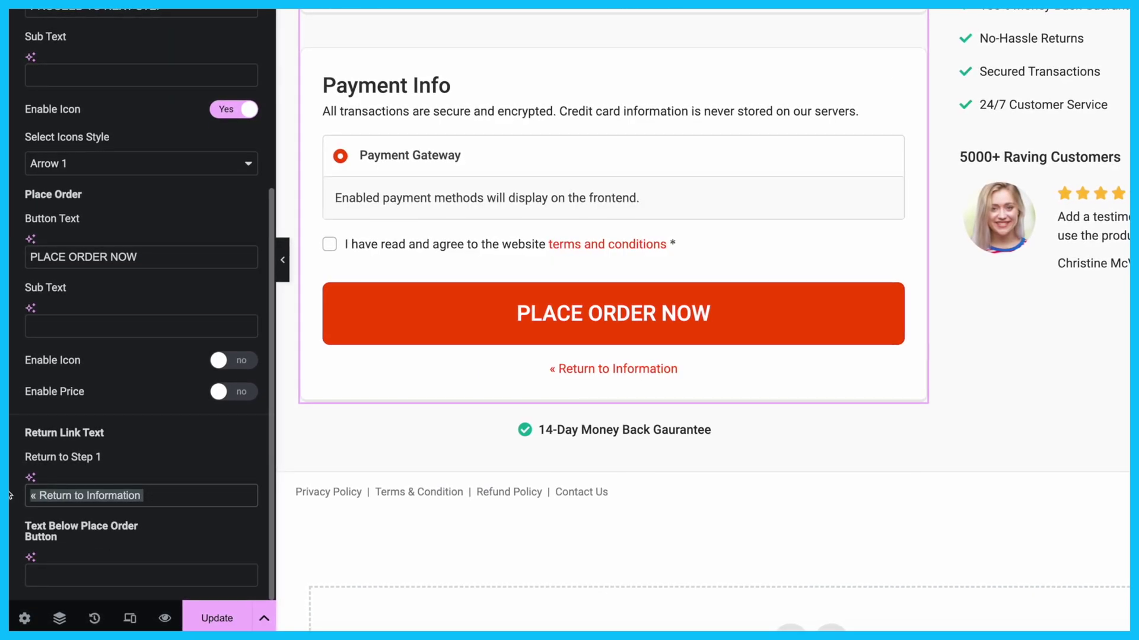
scroll(156, 374, up, 4)
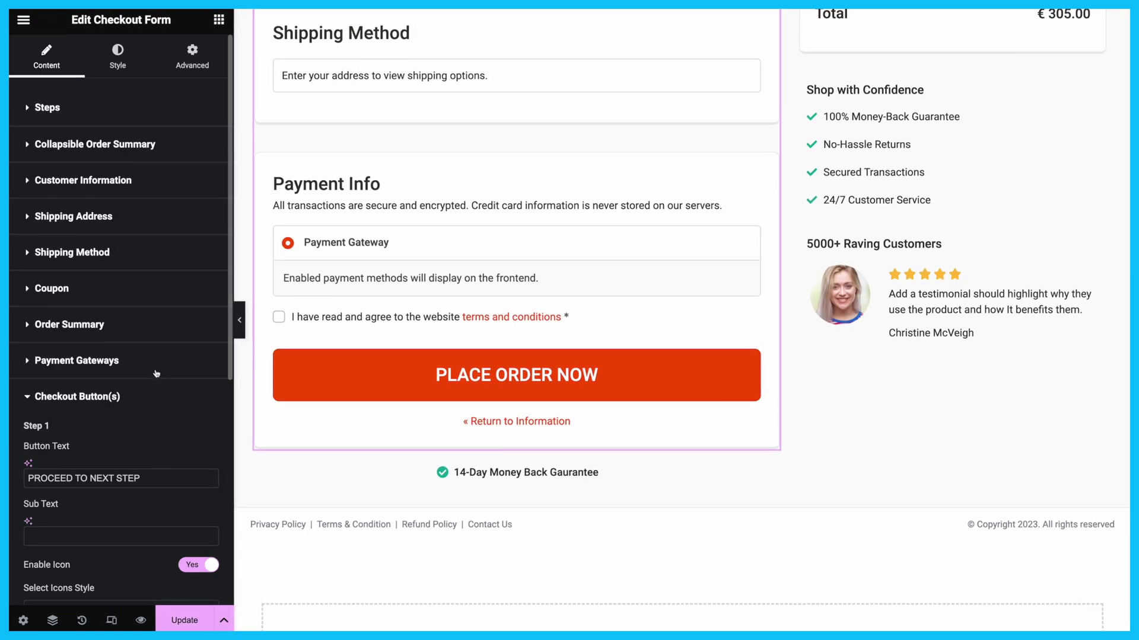
click(116, 55)
scroll(109, 64, down, 3)
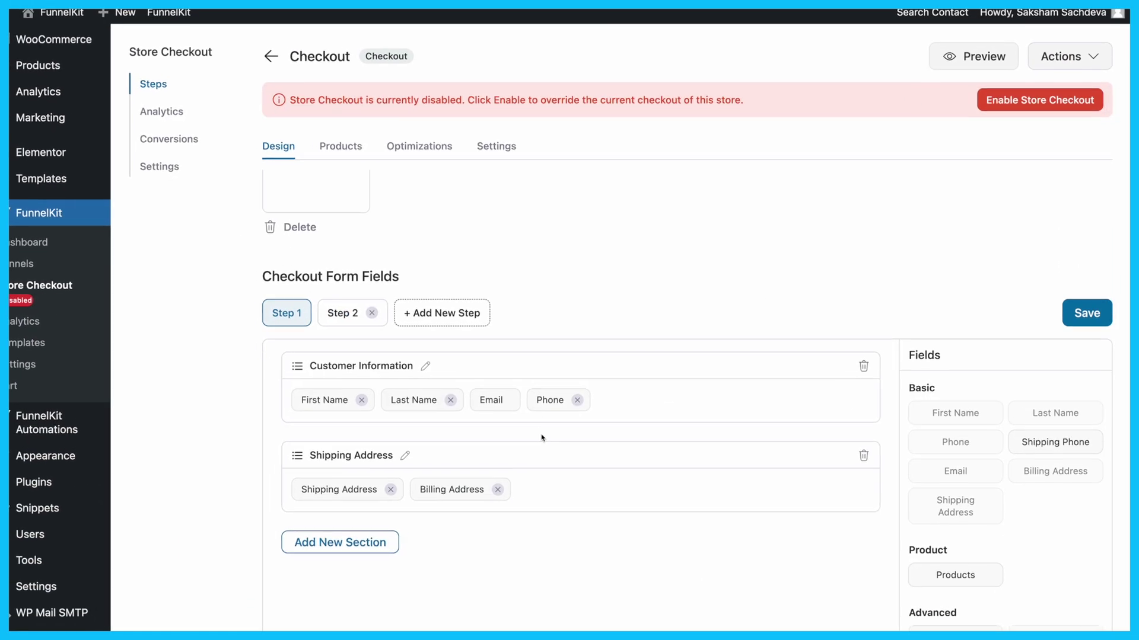
- Reorder Customer Information to Email, First Name, Last Name with Phone removed, then go to Optimizations
drag(512, 411, 424, 425)
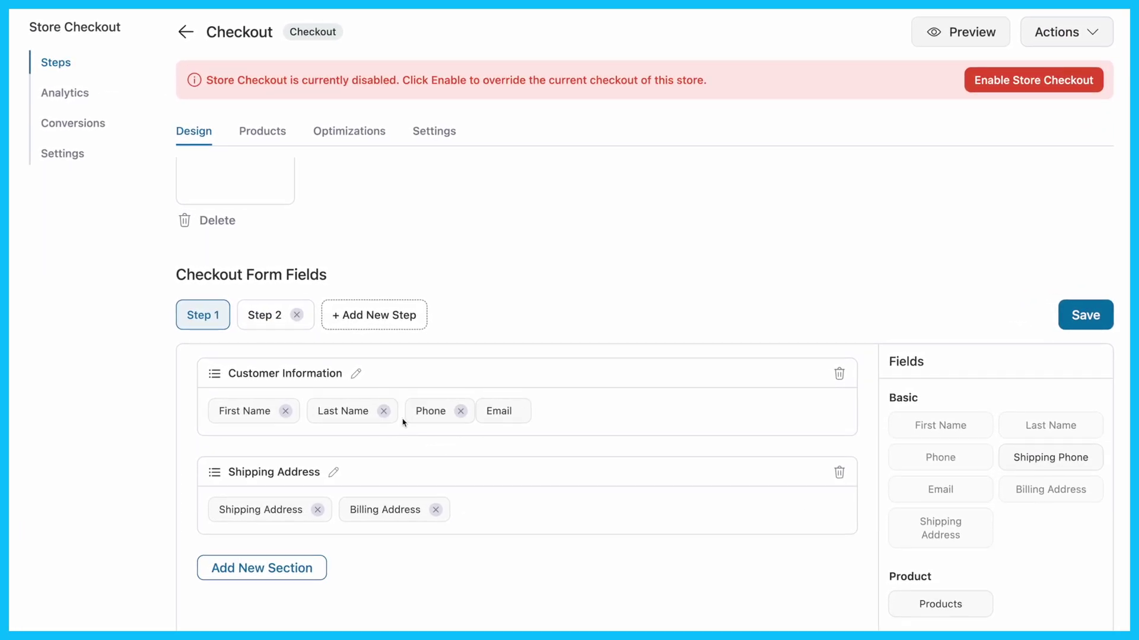
click(461, 412)
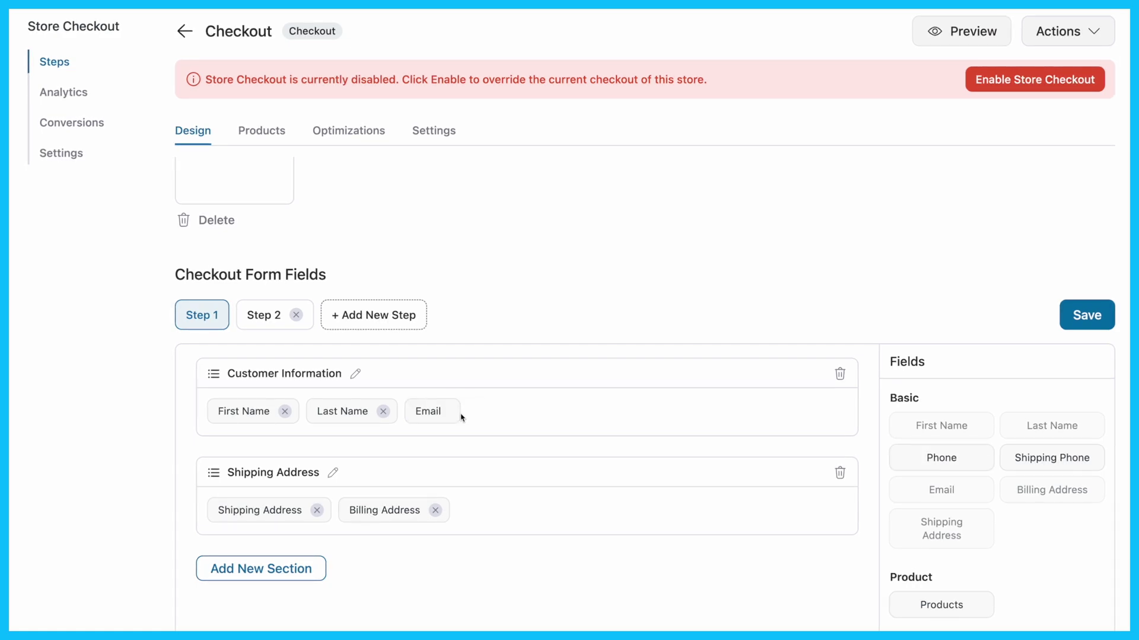
drag(417, 412, 232, 431)
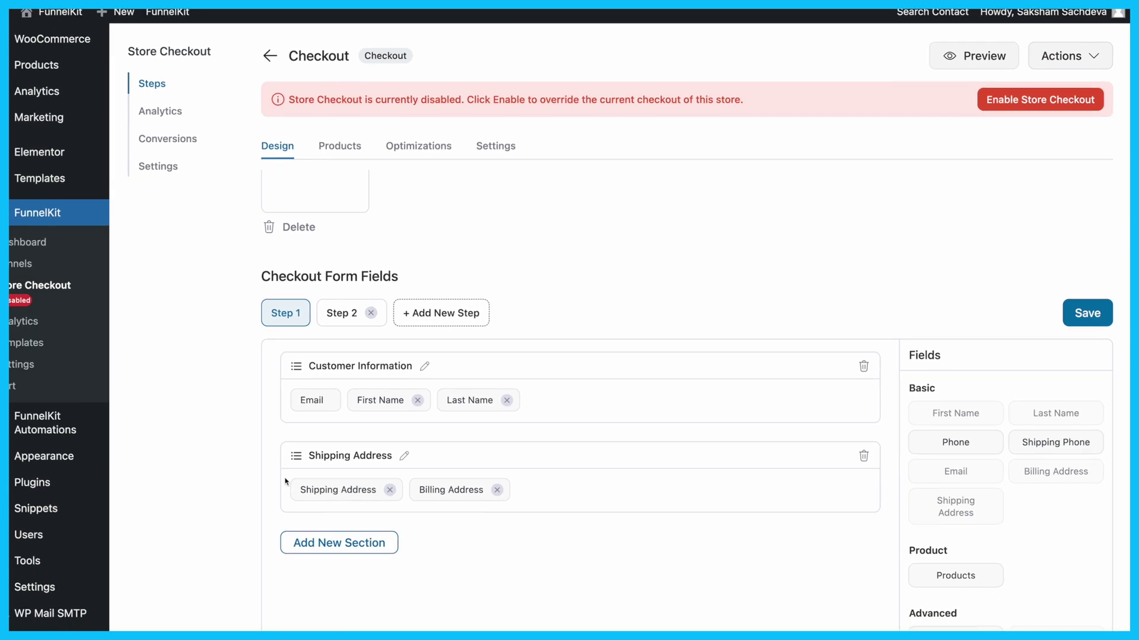
scroll(406, 502, up, 4)
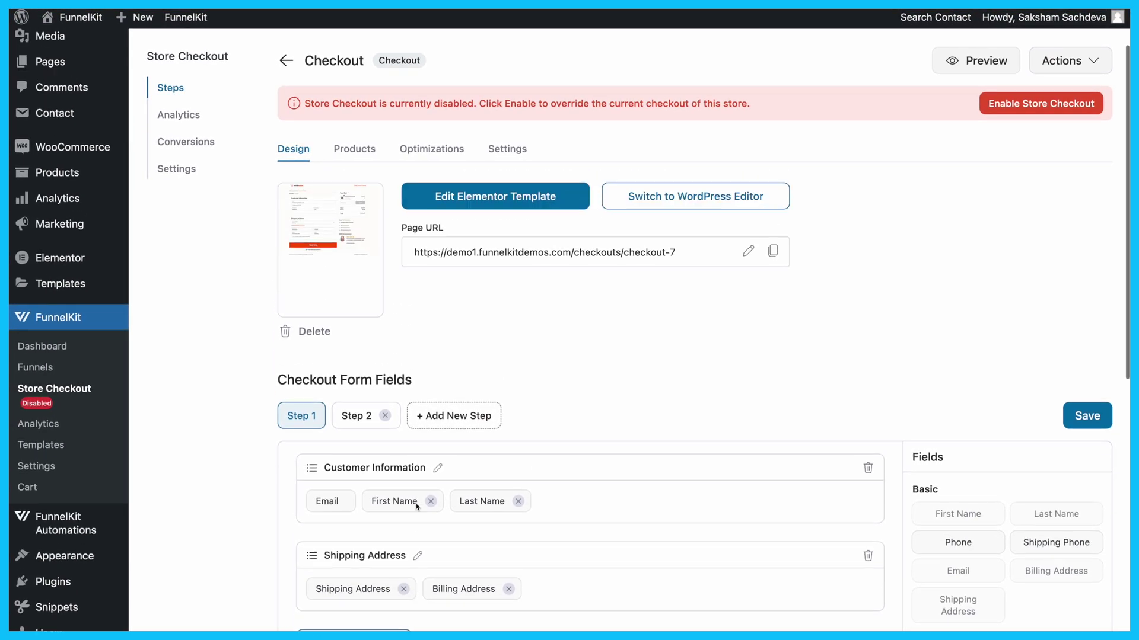
click(440, 203)
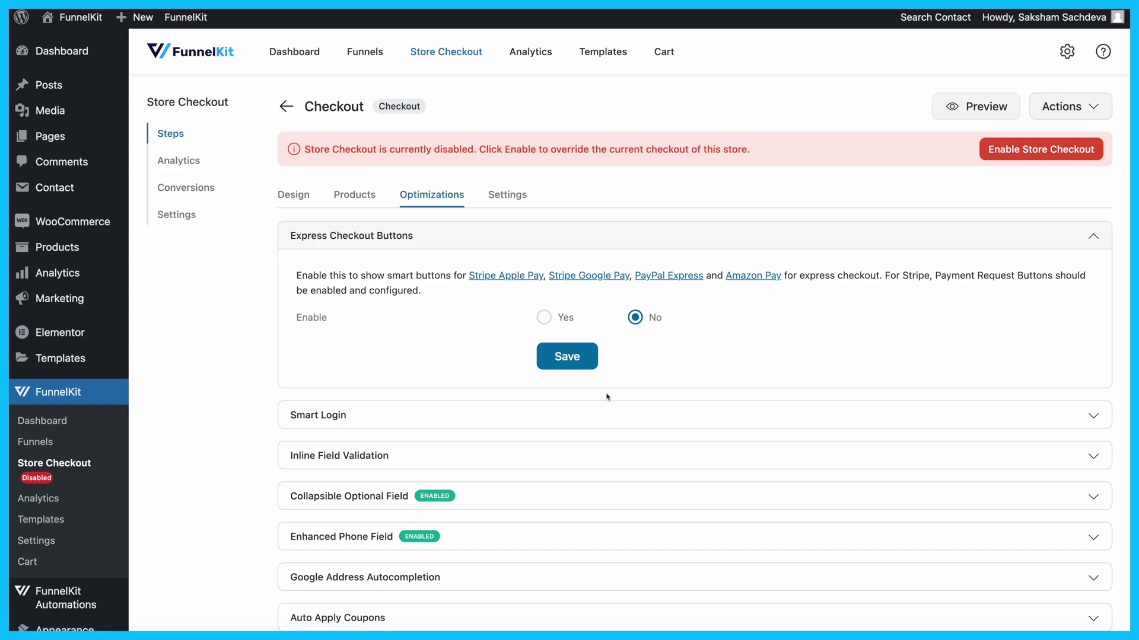
- Enable and save Express Checkout Buttons and Google Address Autocompletion
click(544, 318)
click(559, 400)
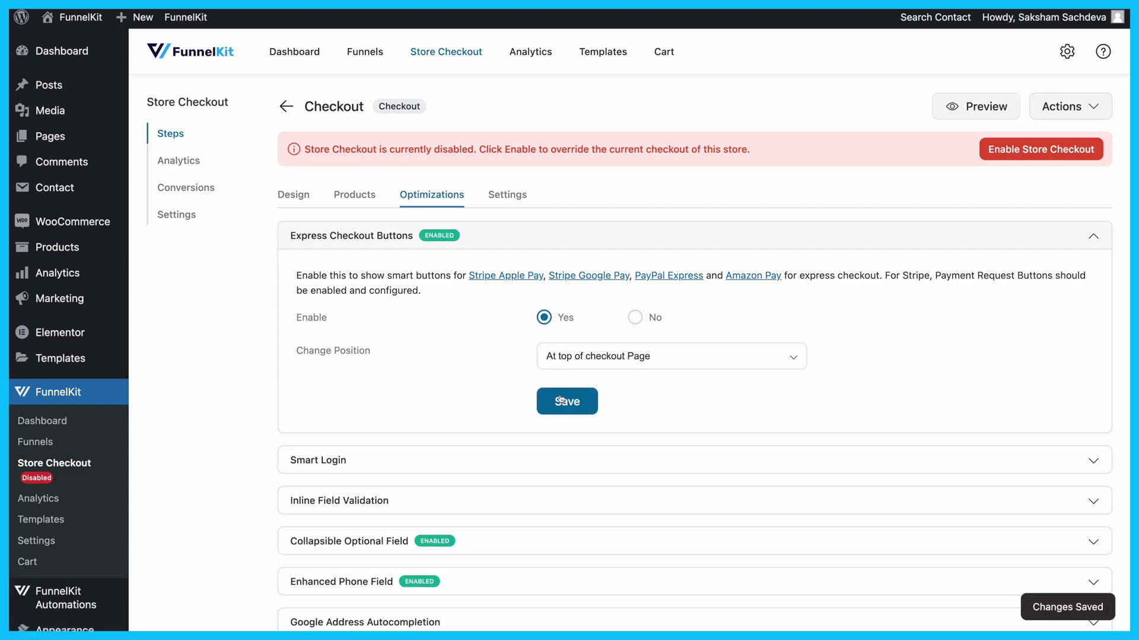
scroll(559, 400, down, 3)
click(525, 438)
scroll(525, 438, down, 2)
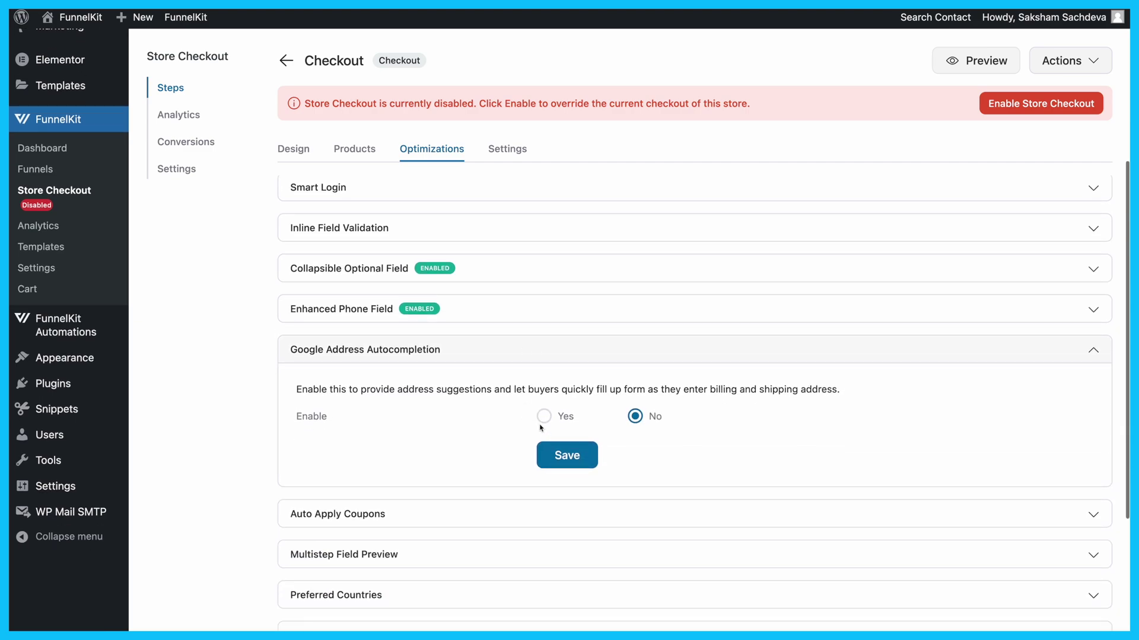
click(544, 416)
click(558, 500)
scroll(558, 498, down, 4)
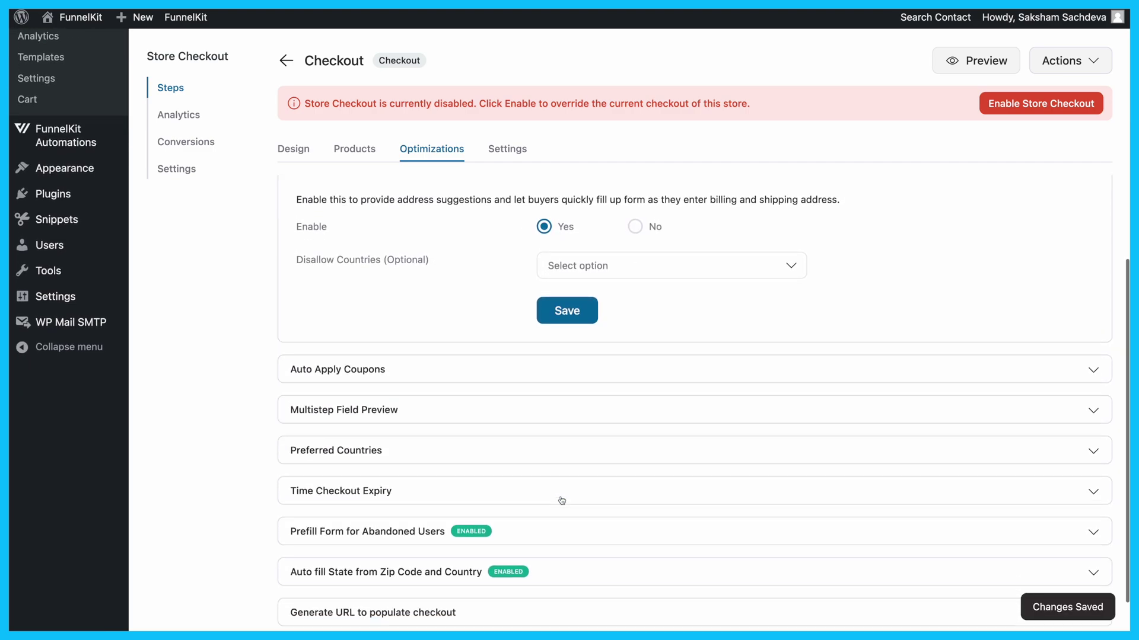
scroll(529, 427, down, 1)
- Save Auto Apply Coupons and expand the Multistep Field Preview settings
click(525, 340)
click(559, 525)
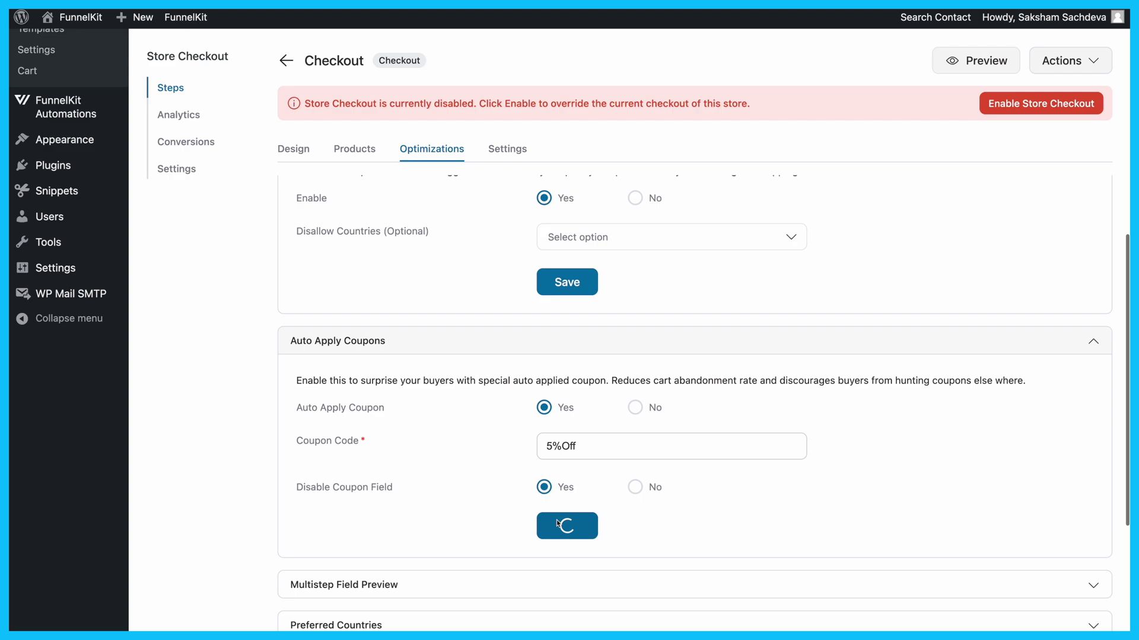
scroll(557, 524, down, 3)
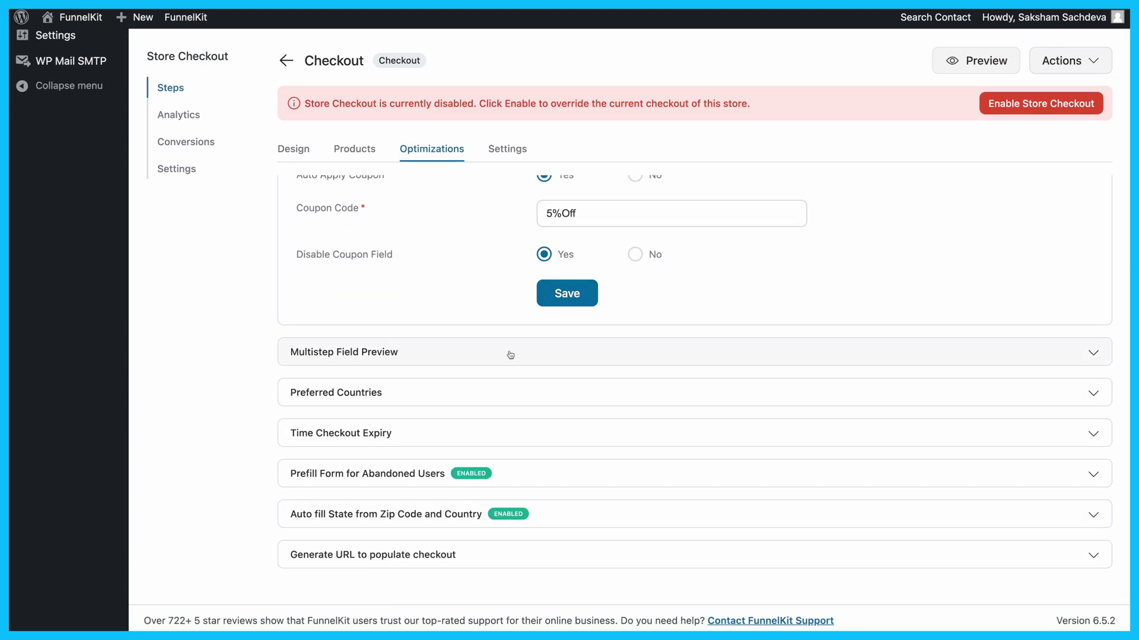
click(510, 352)
scroll(569, 430, down, 2)
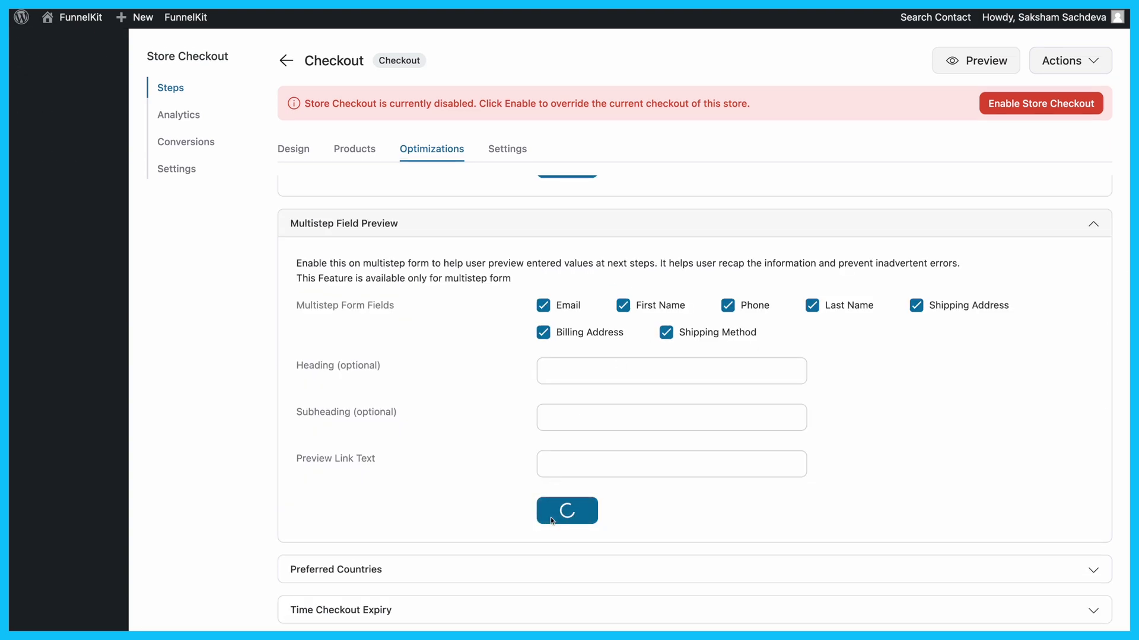
scroll(550, 517, up, 3)
scroll(551, 517, up, 2)
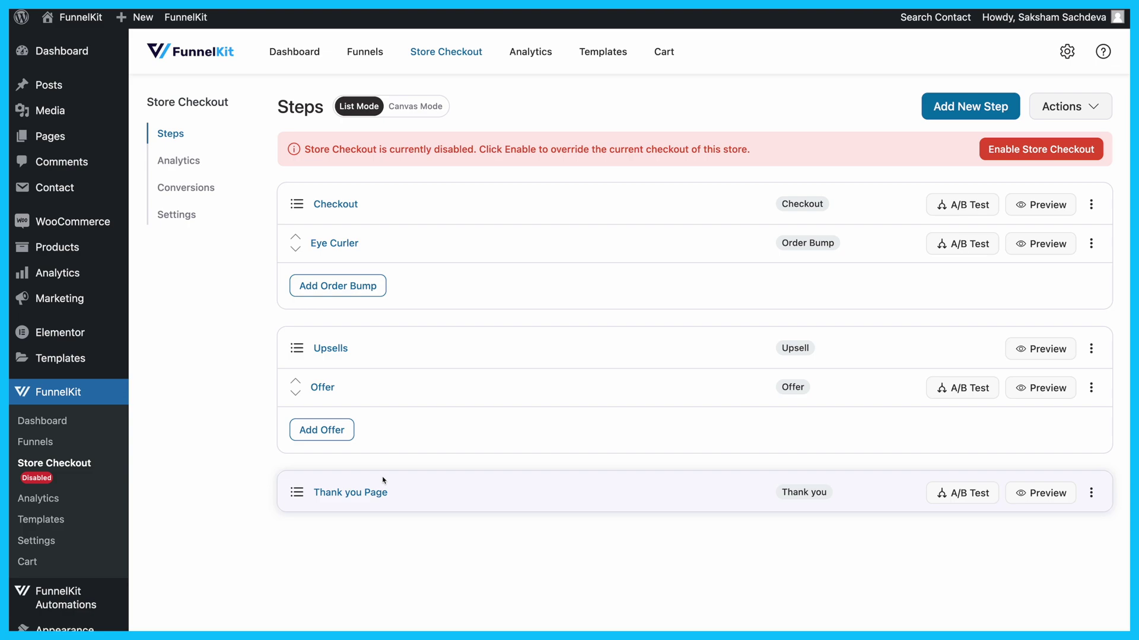
- Review the Thank you Page step, return to the Steps list and enable Store Checkout
click(366, 492)
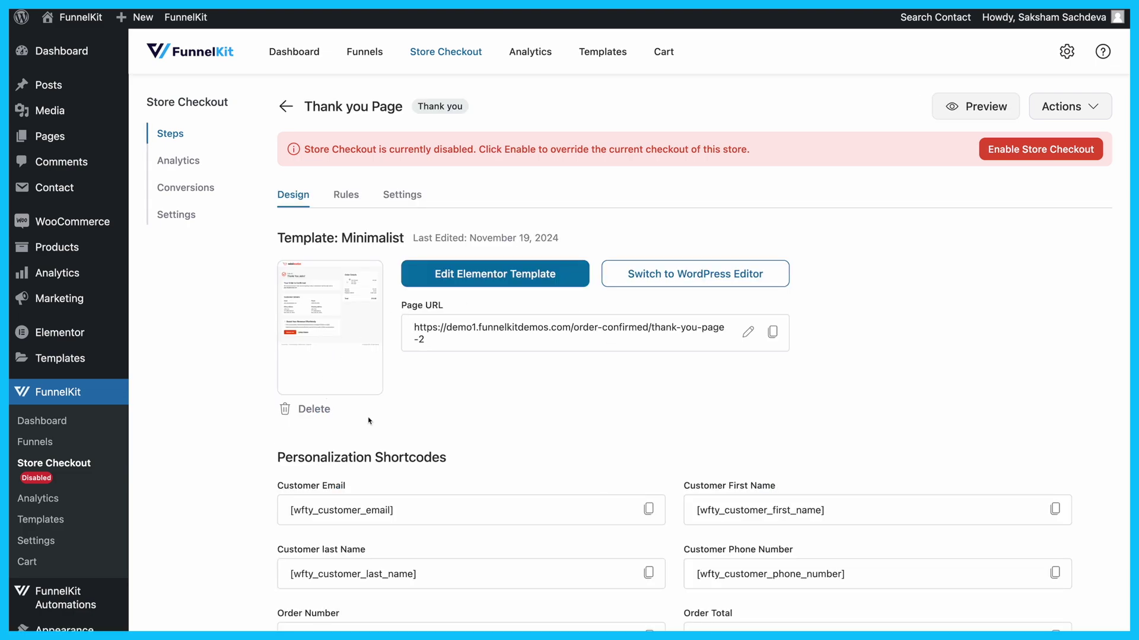
click(284, 106)
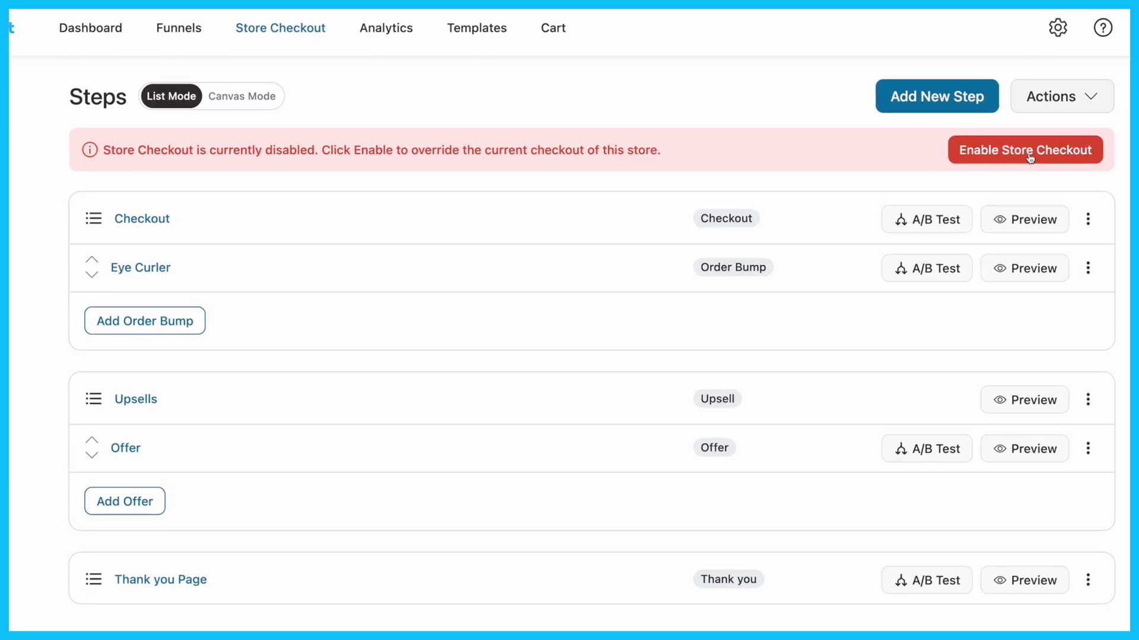
click(1029, 150)
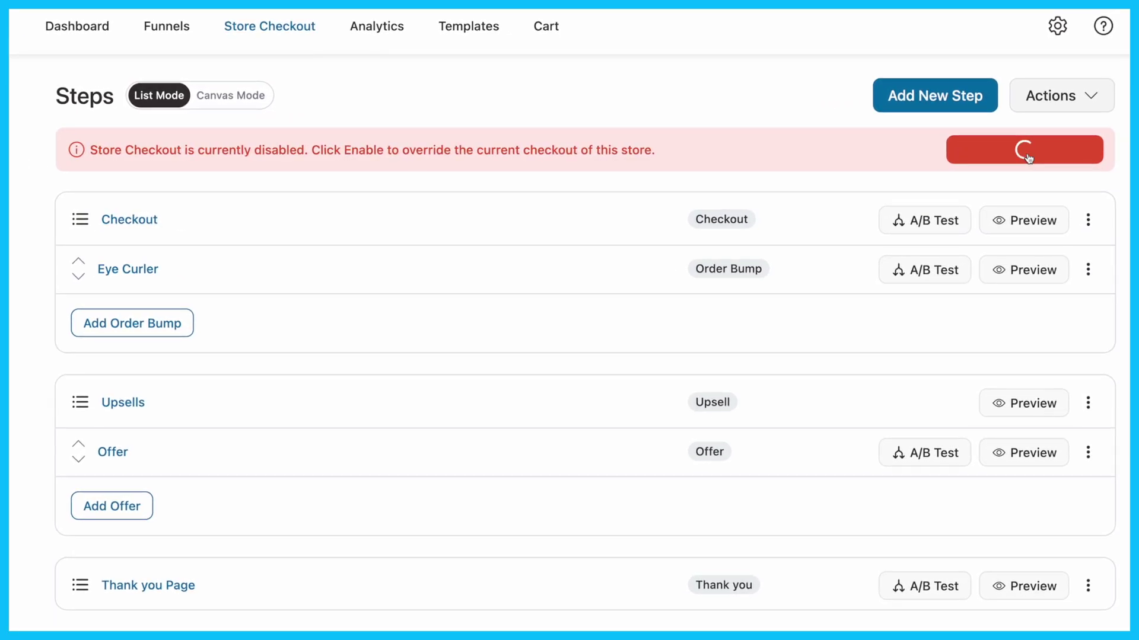
- Preview the live checkout and proceed from the first step to the payment step
click(1029, 159)
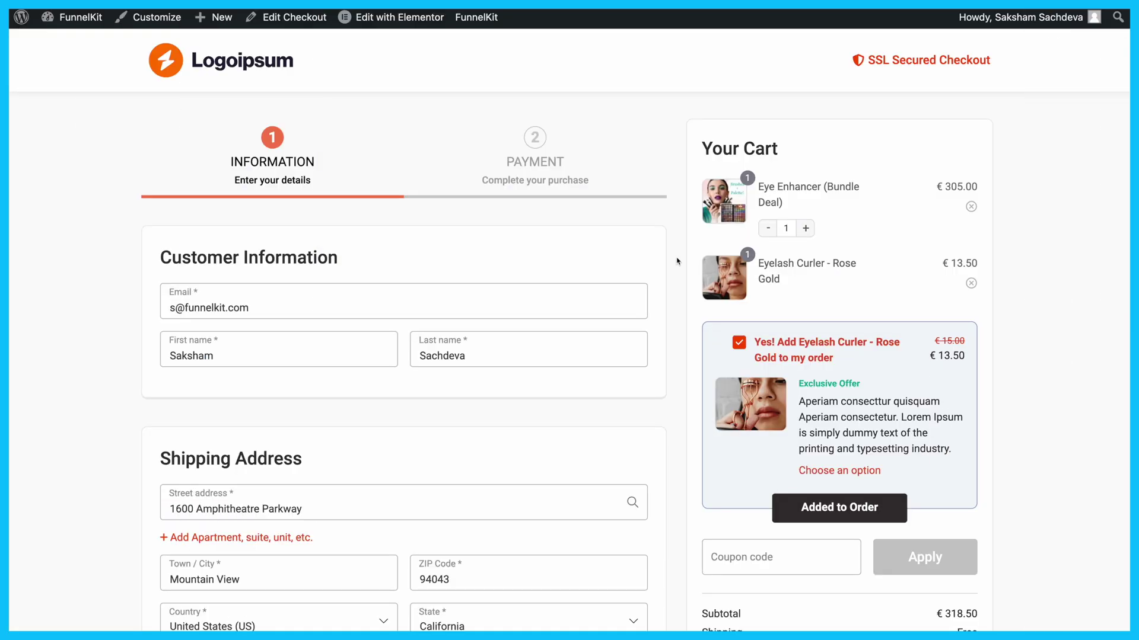
scroll(800, 329, down, 2)
scroll(841, 403, down, 2)
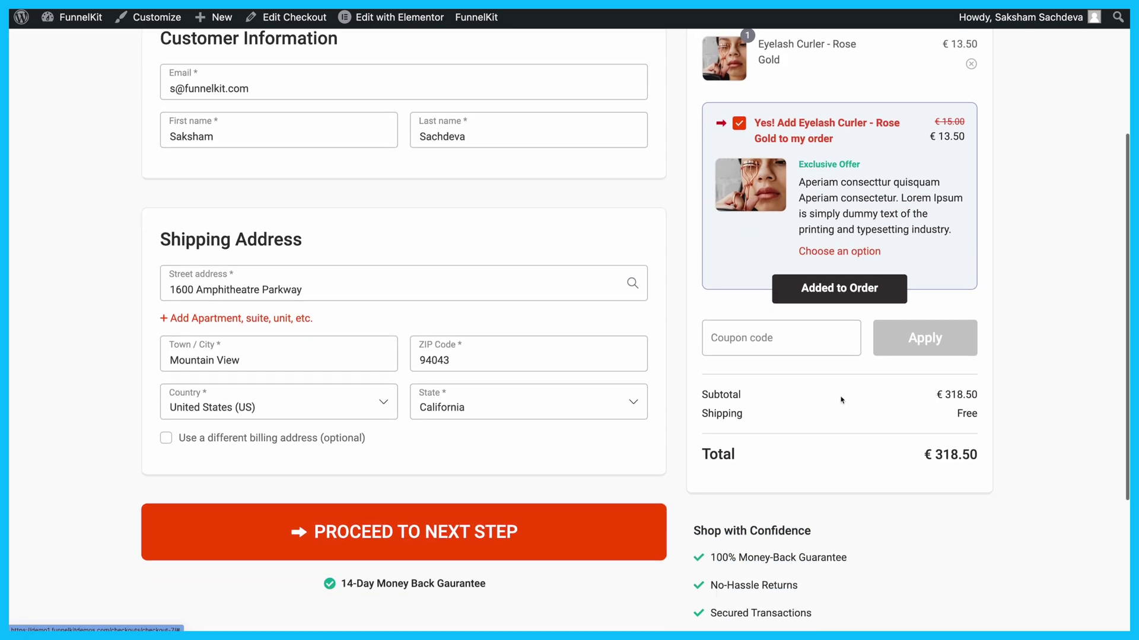
click(516, 522)
scroll(465, 526, down, 5)
scroll(466, 526, down, 1)
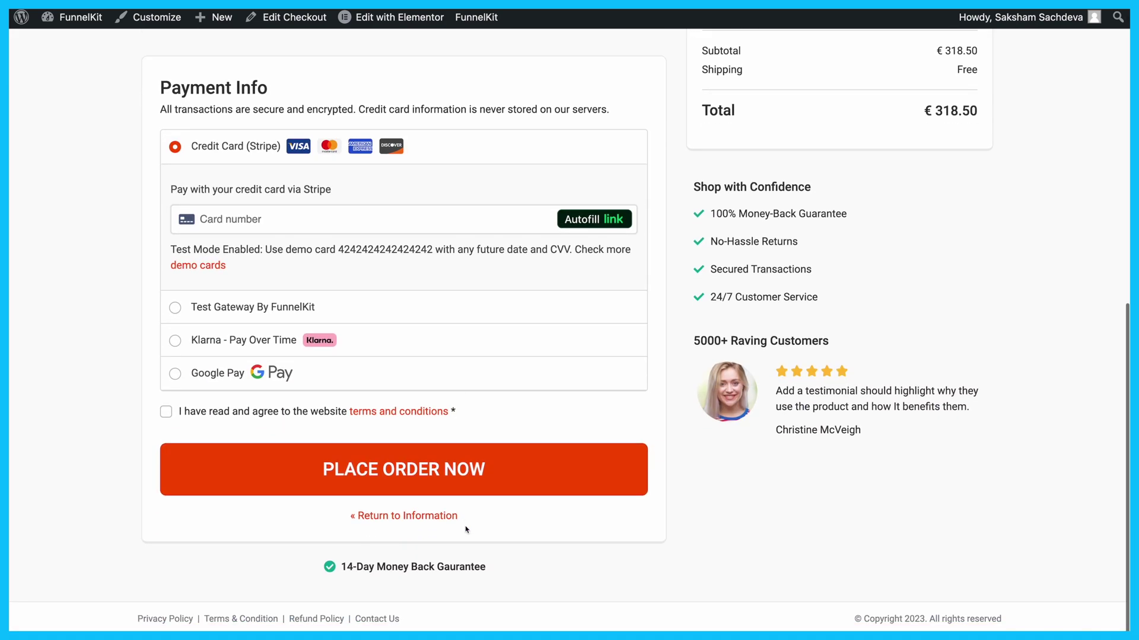
- Pay with Test Gateway, agree to terms, place the order and accept the Lipstick upsell
click(174, 308)
click(166, 411)
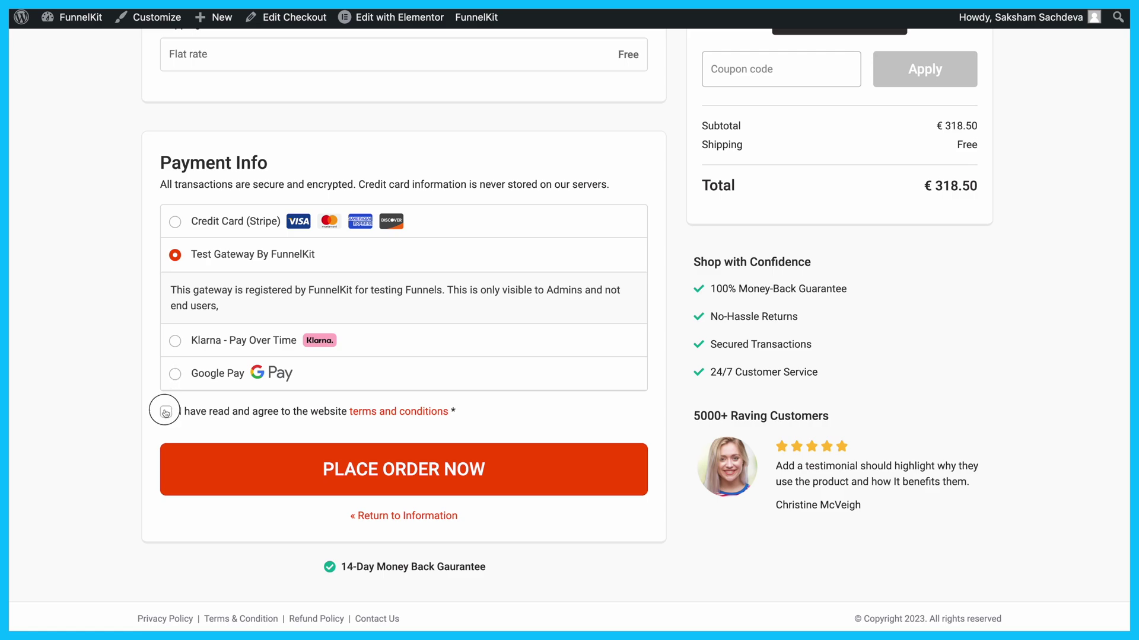
click(383, 481)
click(765, 287)
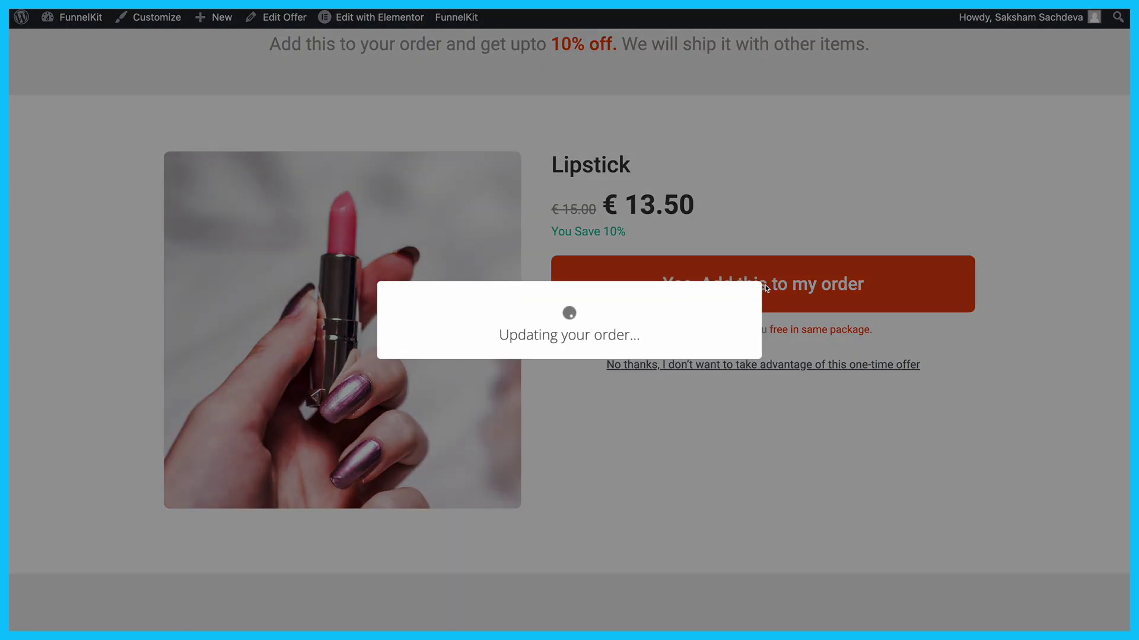